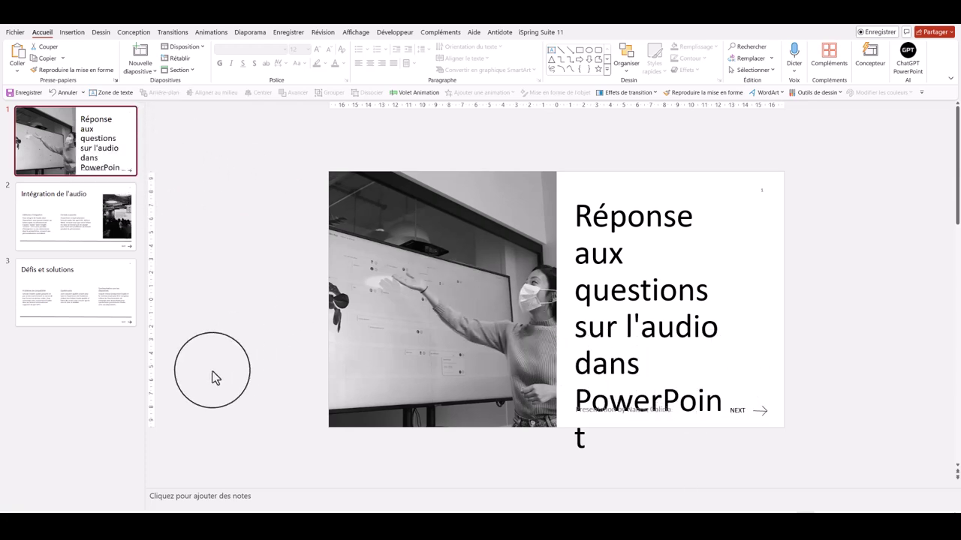
# Return to the title slide and record a 15-second narration named 'diapo 1'
pyautogui.scroll(-3, 183, 405)
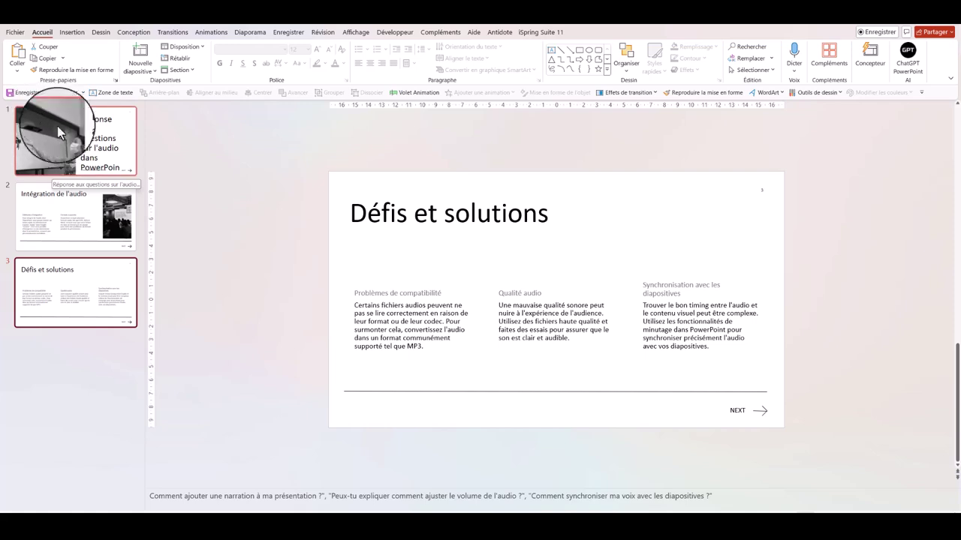
pyautogui.click(69, 153)
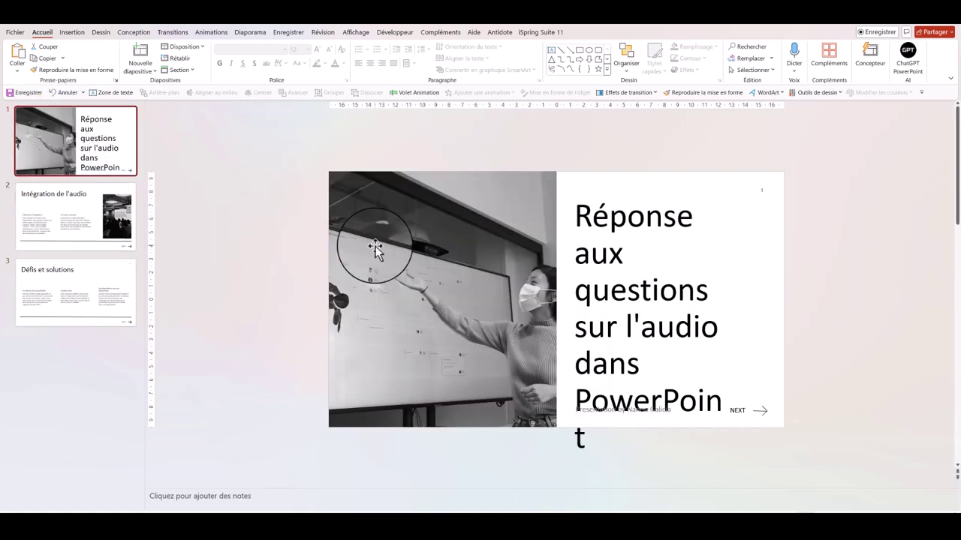
pyautogui.click(73, 32)
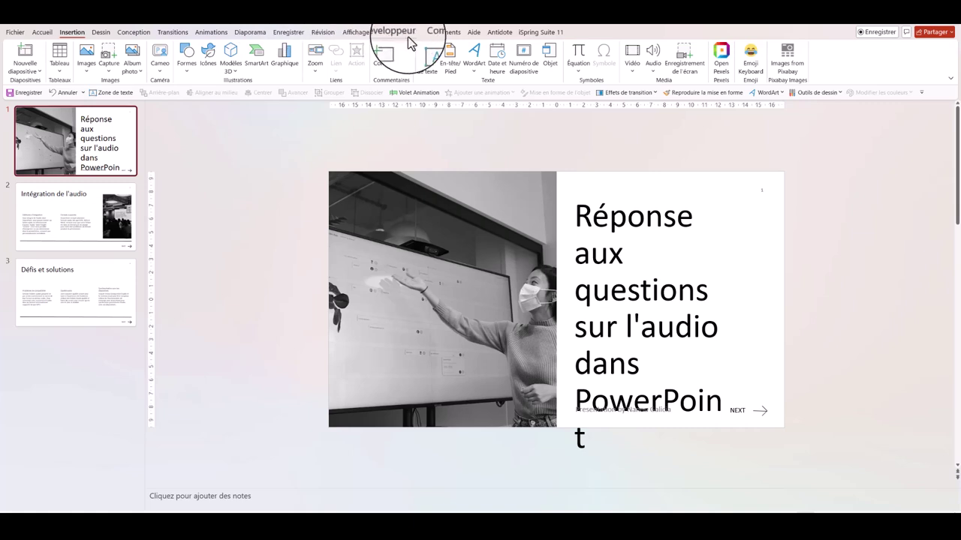
pyautogui.click(653, 59)
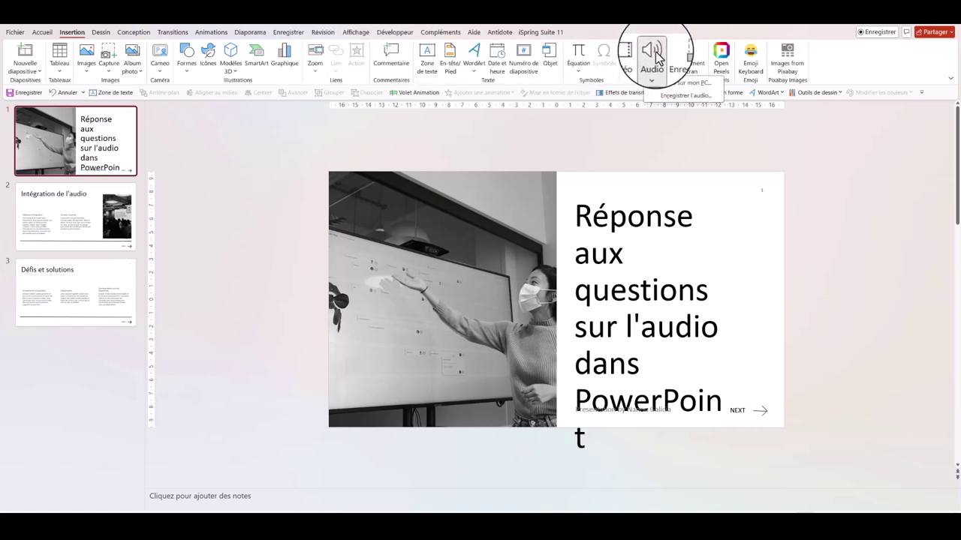
pyautogui.click(678, 103)
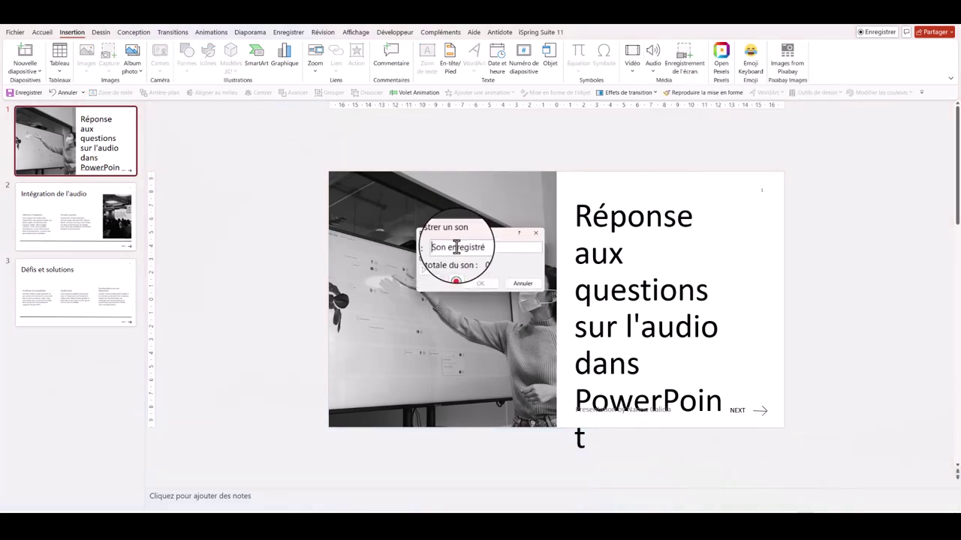
pyautogui.moveTo(485, 247); pyautogui.dragTo(432, 256)
pyautogui.write('diapo')
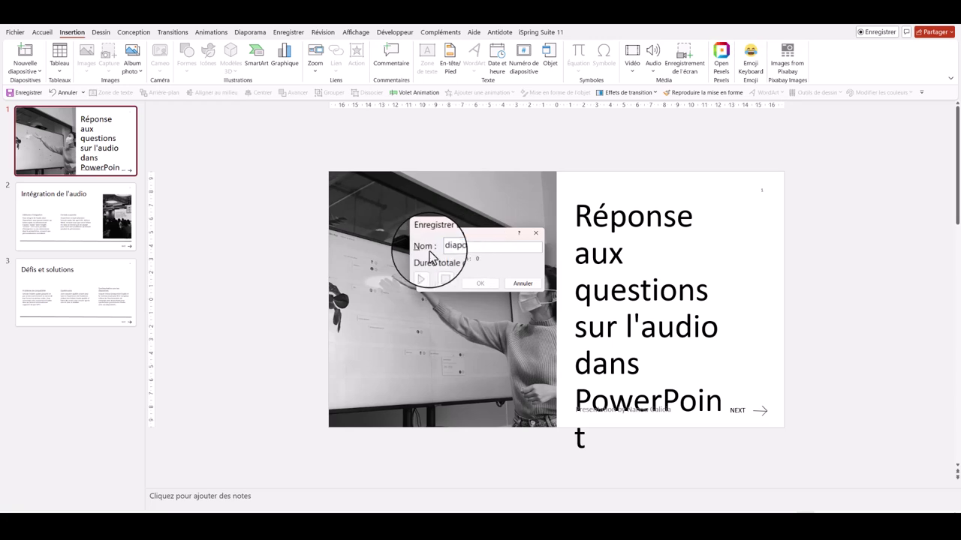
pyautogui.write(' 1')
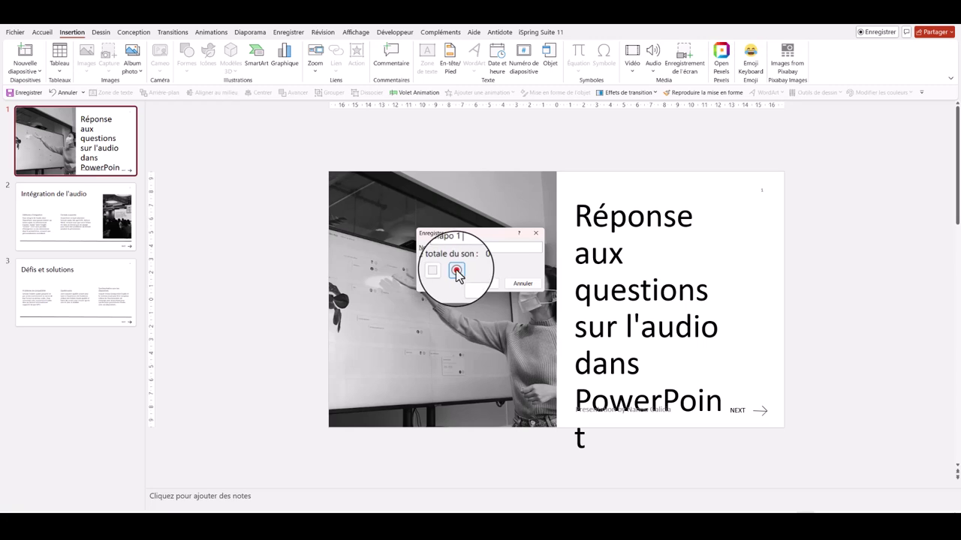
pyautogui.click(457, 271)
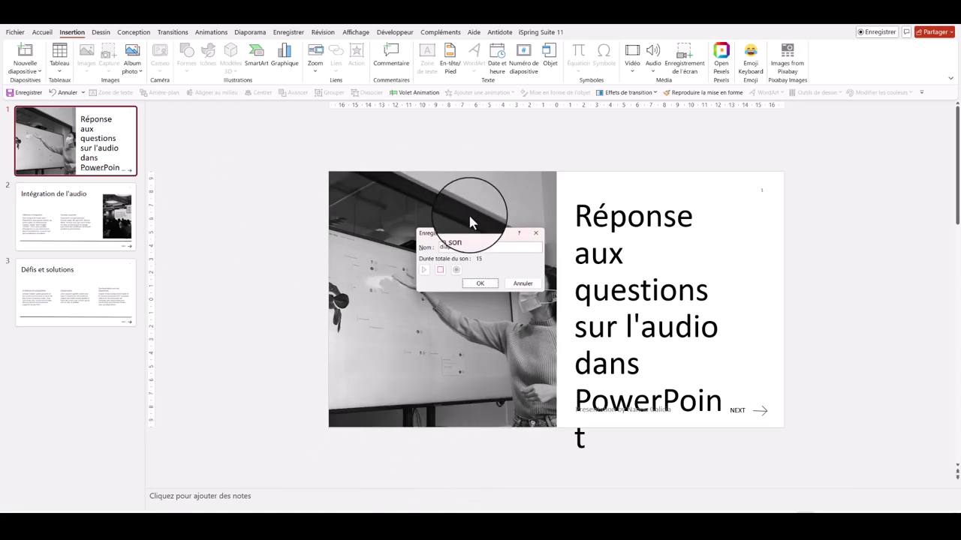
# Insert the recording, move its audio icon left of the slide, and browse picture styles without applying one
pyautogui.click(481, 286)
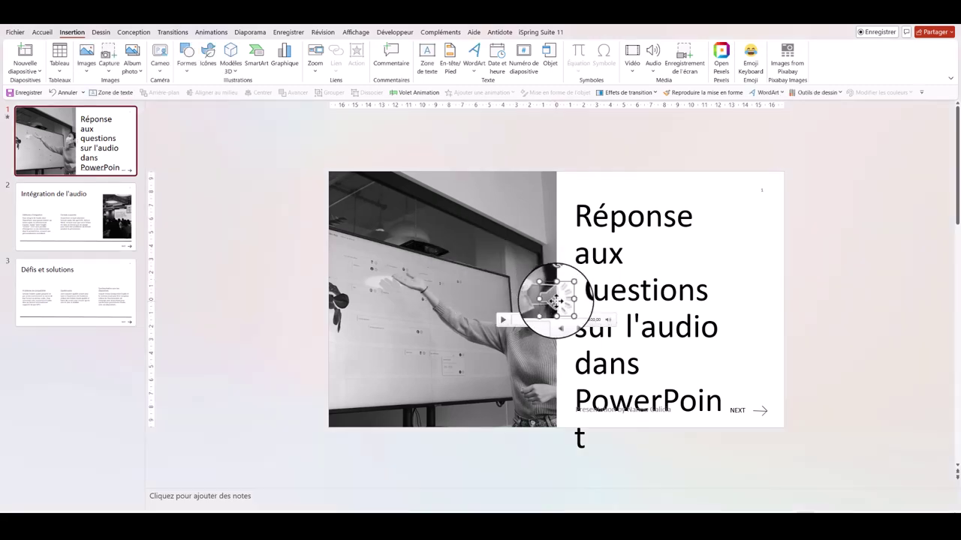
pyautogui.moveTo(553, 300)
pyautogui.mouseDown()
pyautogui.moveTo(438, 363)
pyautogui.moveTo(248, 287)
pyautogui.mouseUp()
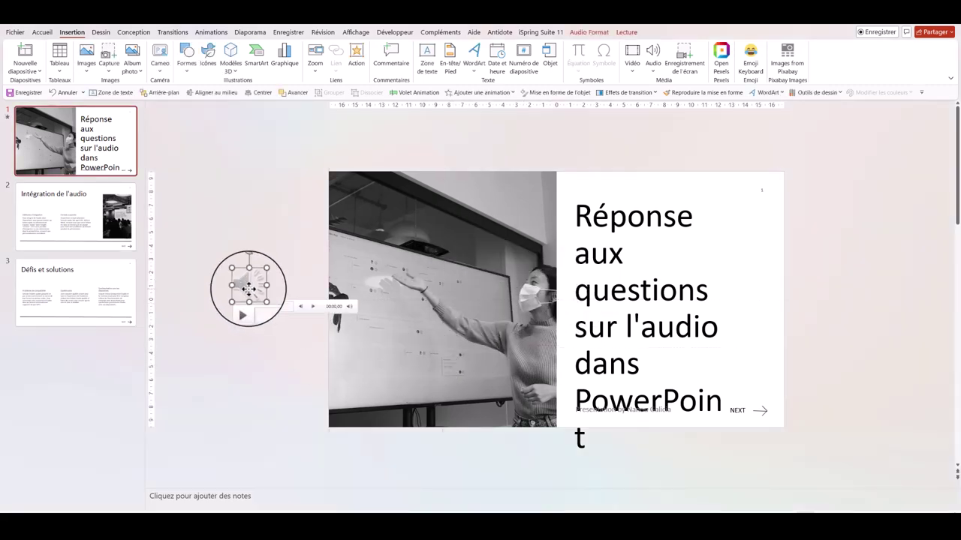
pyautogui.click(590, 34)
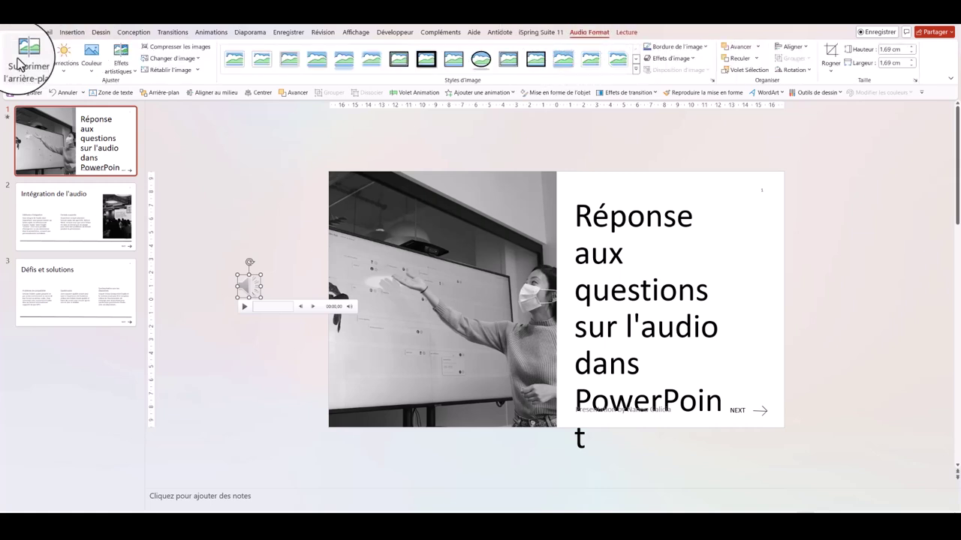
pyautogui.click(635, 70)
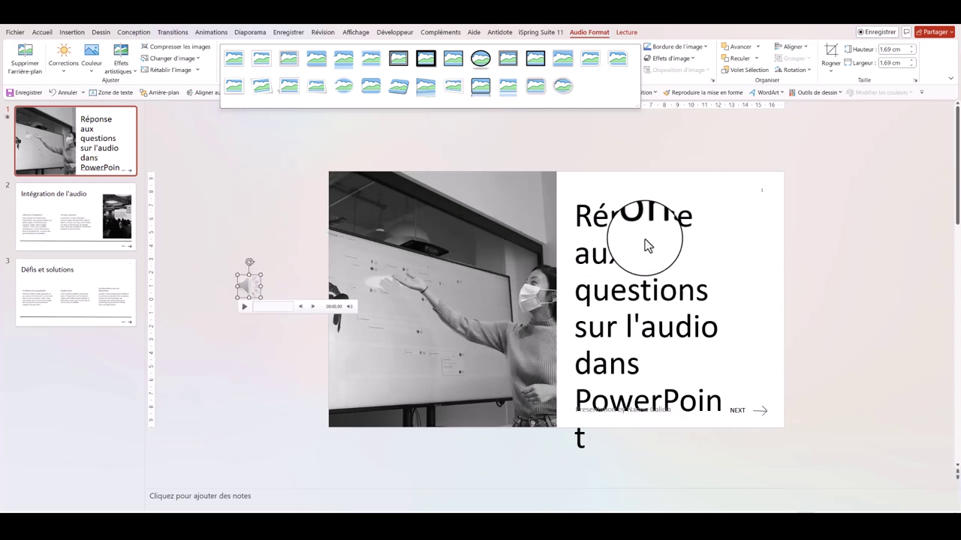
pyautogui.moveTo(260, 298)
pyautogui.mouseDown()
pyautogui.moveTo(270, 305)
pyautogui.moveTo(262, 298)
pyautogui.mouseUp()
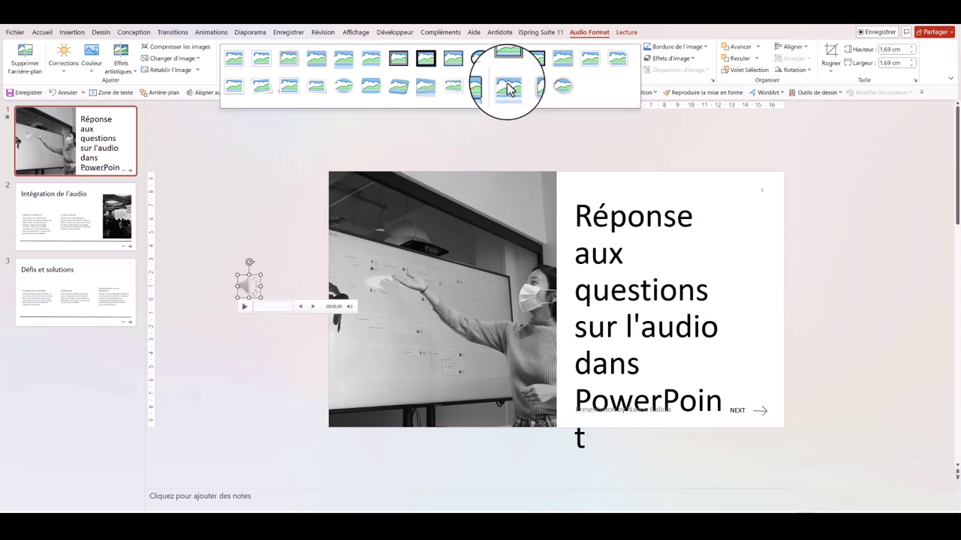
pyautogui.click(695, 150)
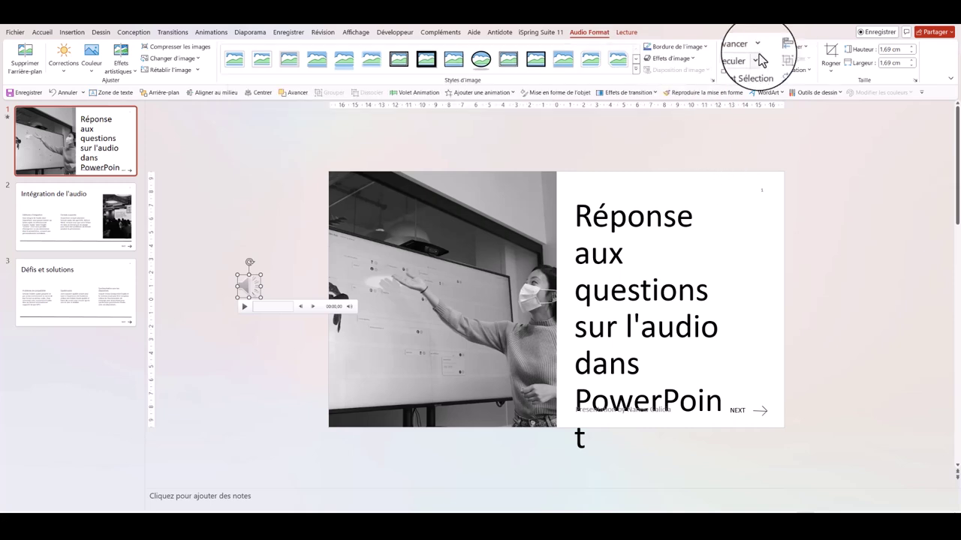
# Show the clip's Lecture options, cancelling the save-media and insert-captions dialogs
pyautogui.click(629, 34)
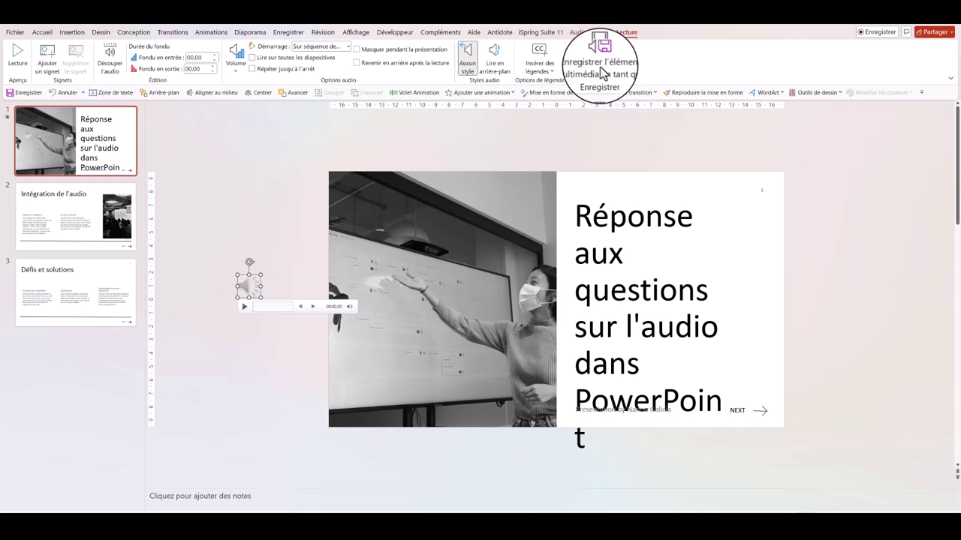
pyautogui.click(600, 69)
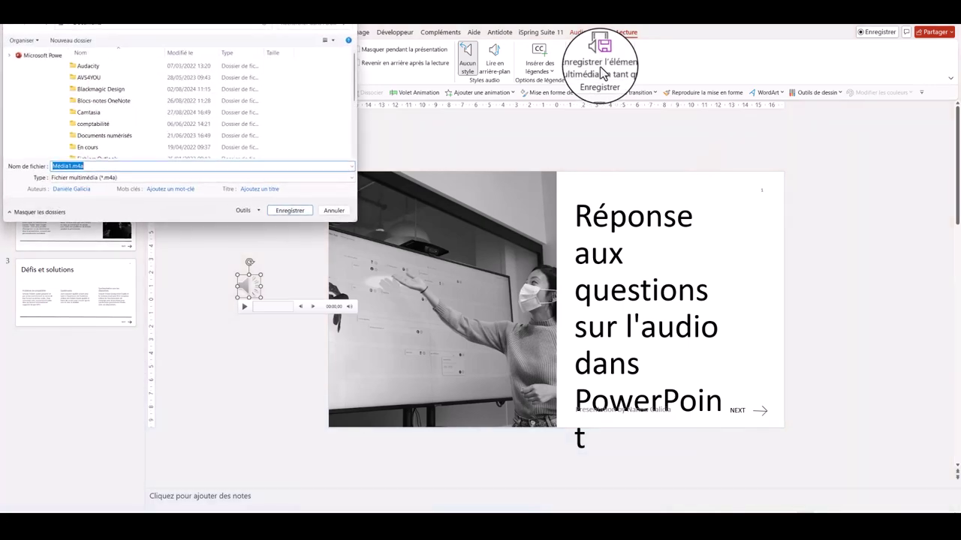
pyautogui.click(289, 210)
pyautogui.click(542, 68)
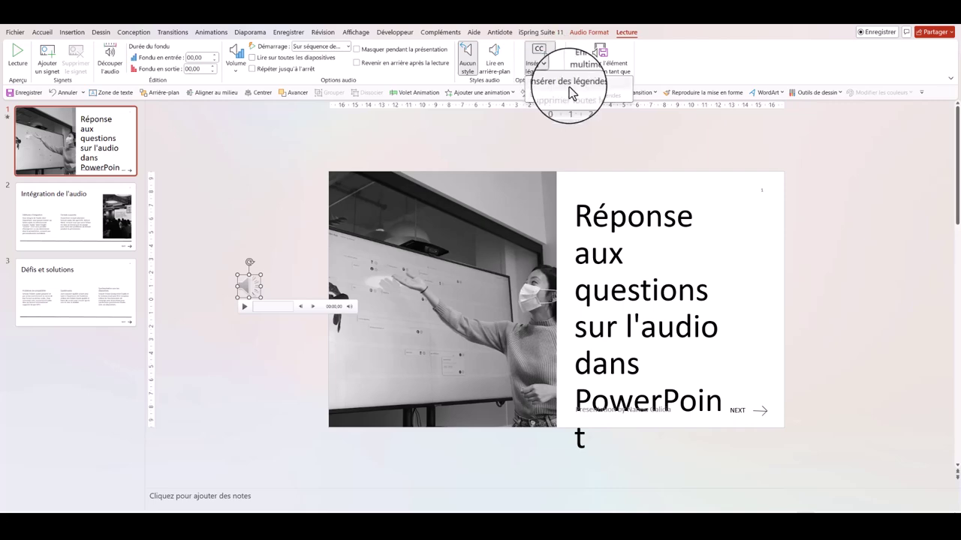
pyautogui.click(570, 88)
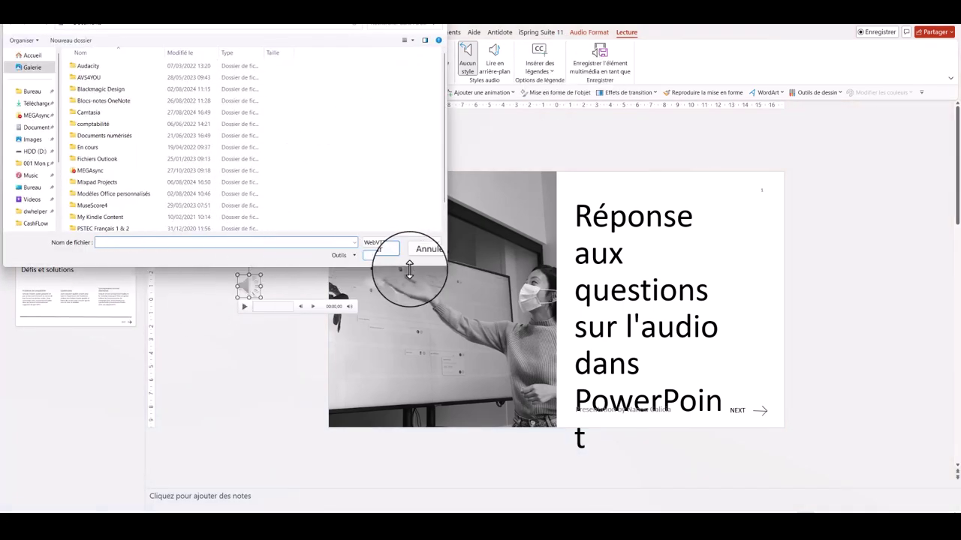
pyautogui.click(382, 255)
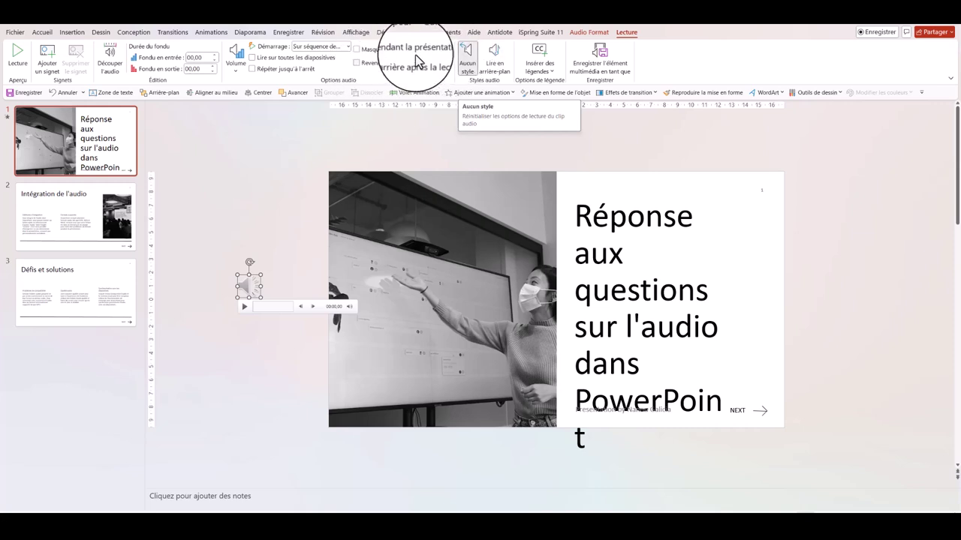
# Hide the audio icon during the show, move it beside the title, and rewind after playing
pyautogui.click(357, 49)
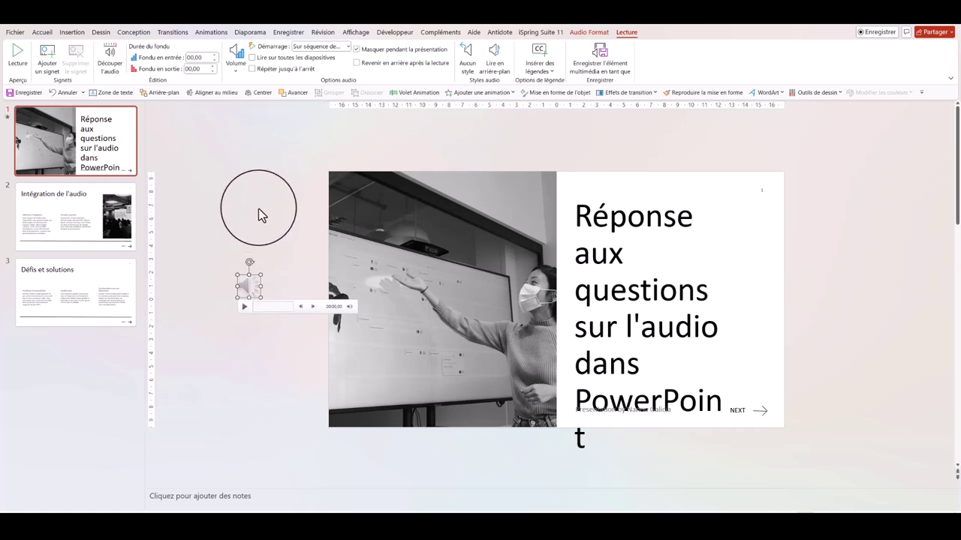
pyautogui.moveTo(249, 282)
pyautogui.mouseDown()
pyautogui.moveTo(700, 269)
pyautogui.moveTo(725, 248)
pyautogui.mouseUp()
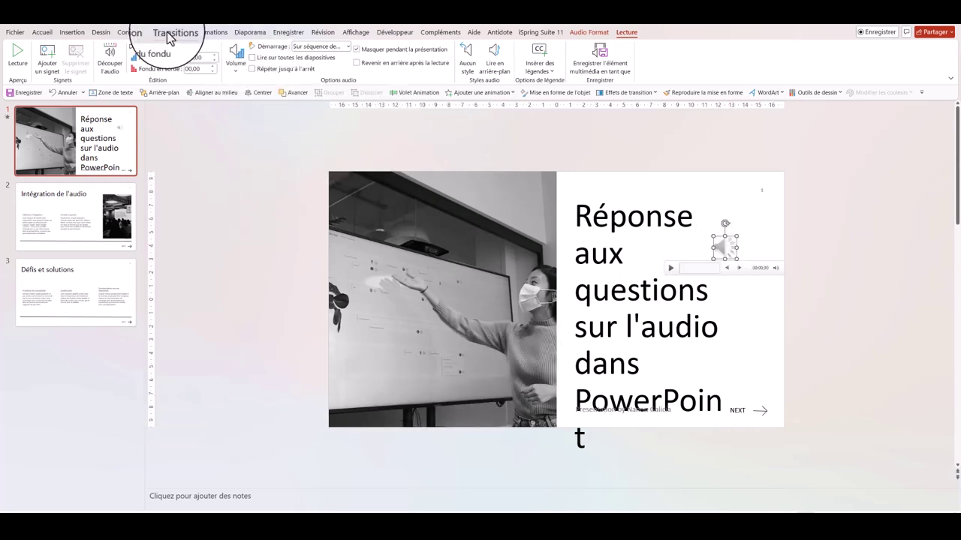
pyautogui.click(356, 64)
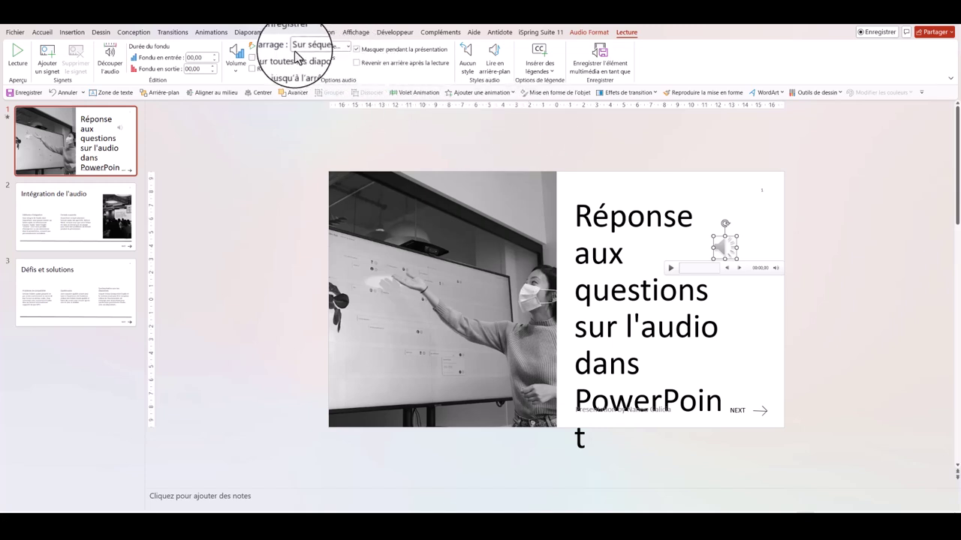
# Set the narration to start Automatiquement, with 'Lire sur toutes les diapositives' left off
pyautogui.click(325, 48)
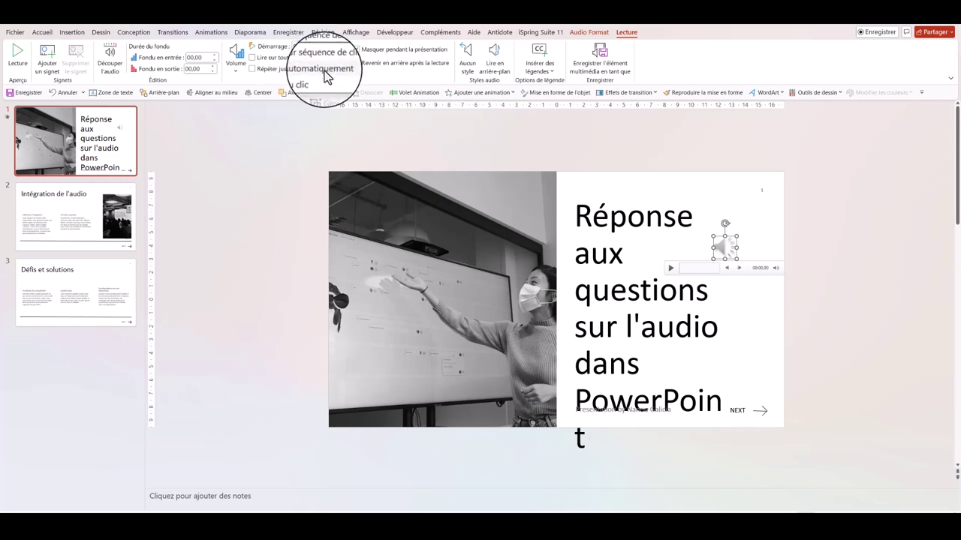
pyautogui.click(324, 70)
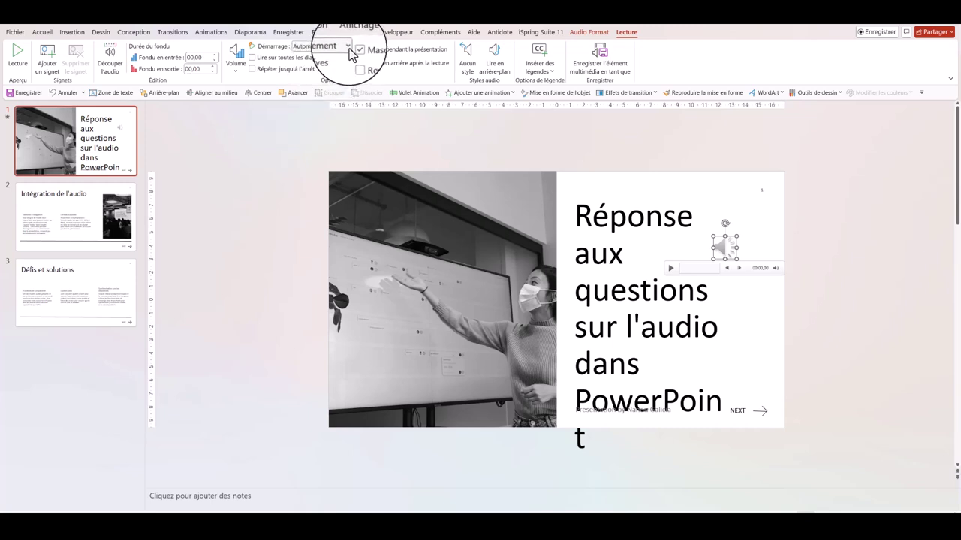
pyautogui.click(348, 47)
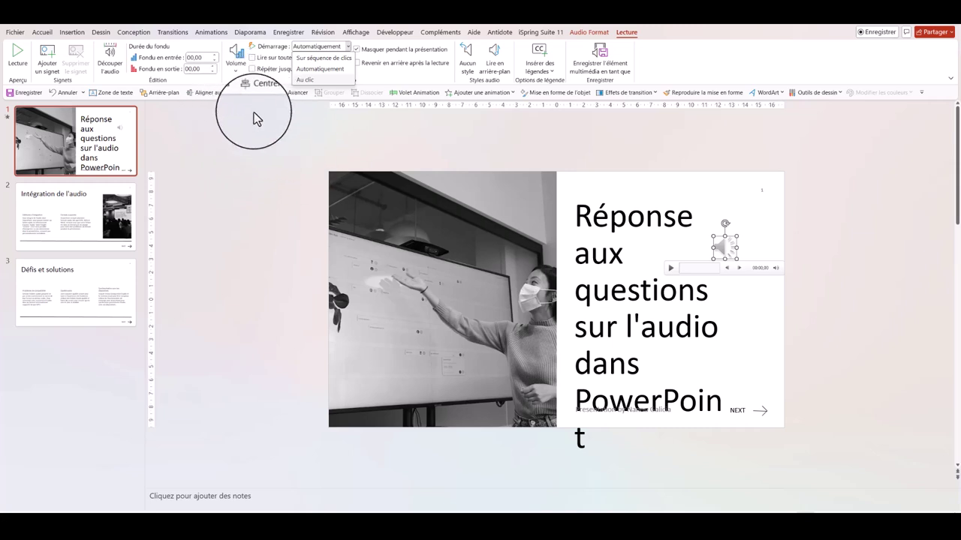
pyautogui.click(314, 75)
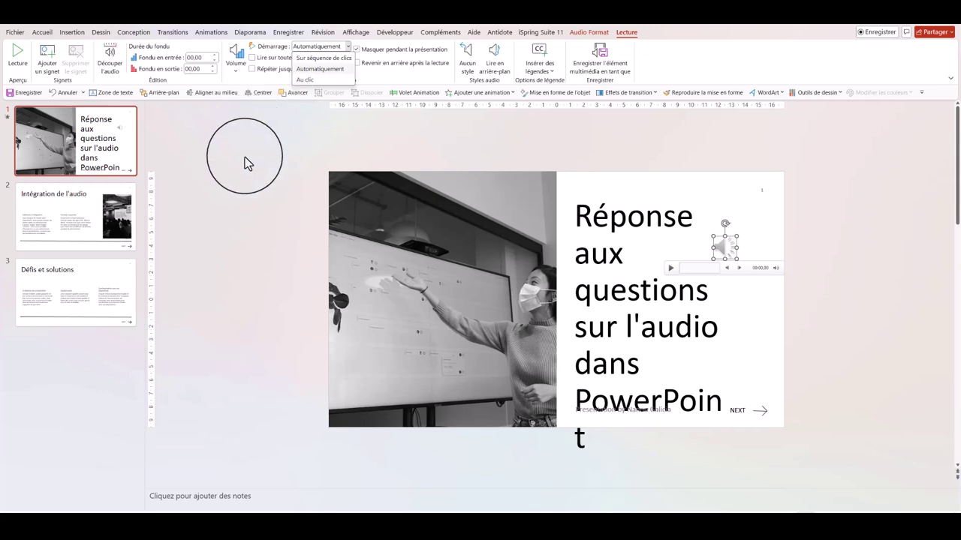
pyautogui.click(252, 58)
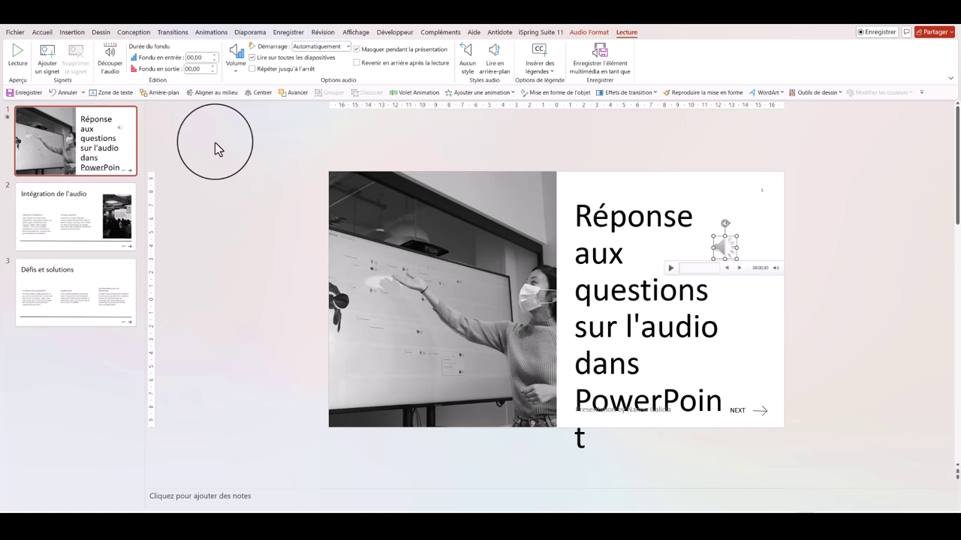
pyautogui.click(253, 58)
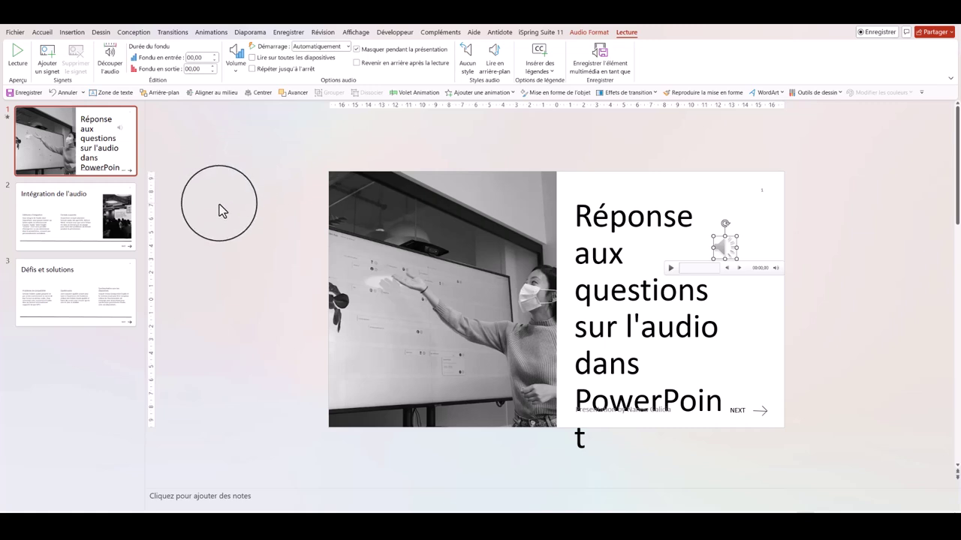
# Preview the narration and try the medium volume level
pyautogui.click(237, 69)
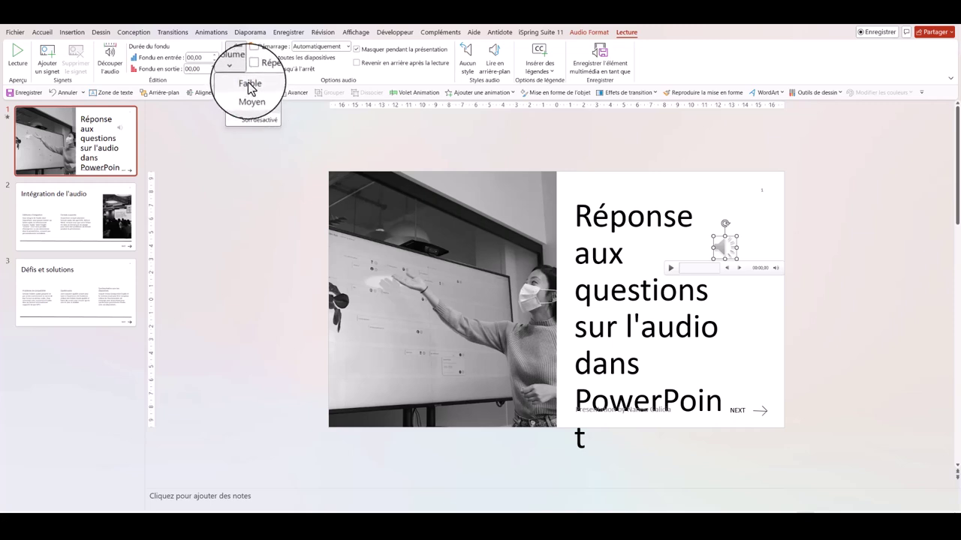
pyautogui.click(671, 270)
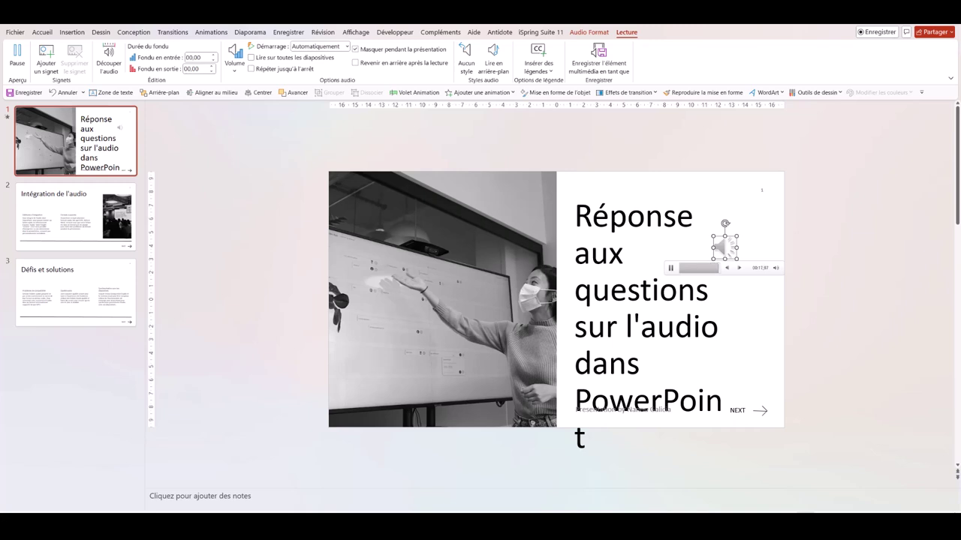
pyautogui.hotkey('alt', 'p')
pyautogui.click(235, 54)
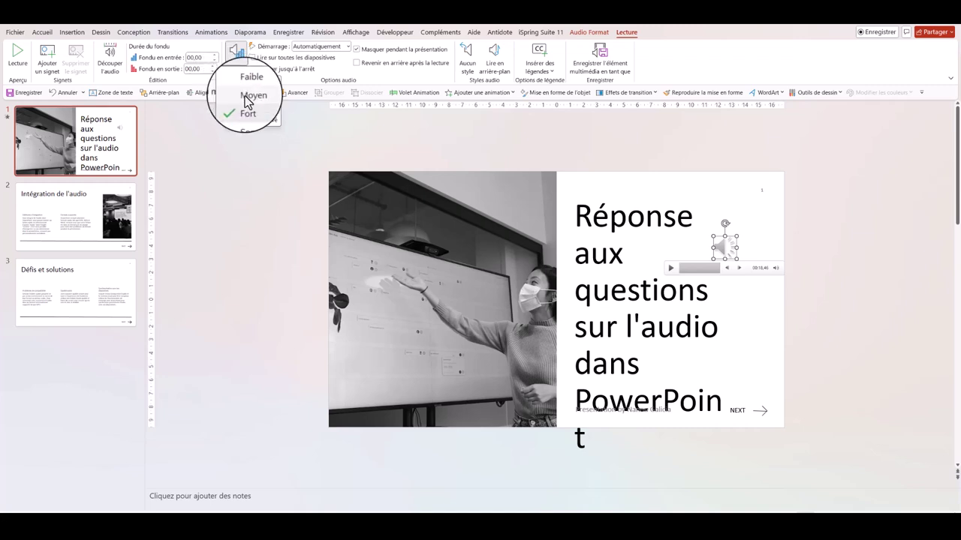
pyautogui.click(670, 268)
pyautogui.click(671, 268)
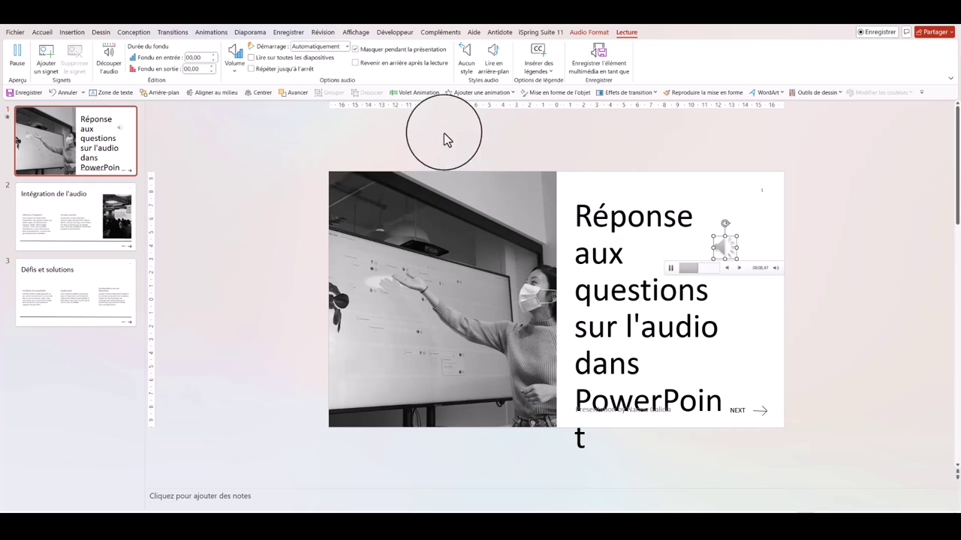
# Set the slide 1 narration volume to Faible, preview it, and keep it low
pyautogui.click(354, 135)
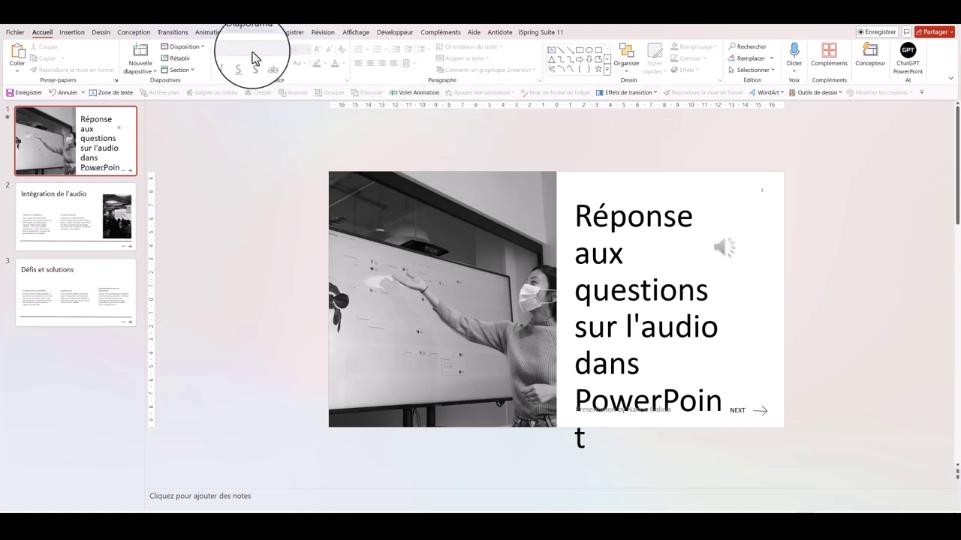
pyautogui.click(724, 249)
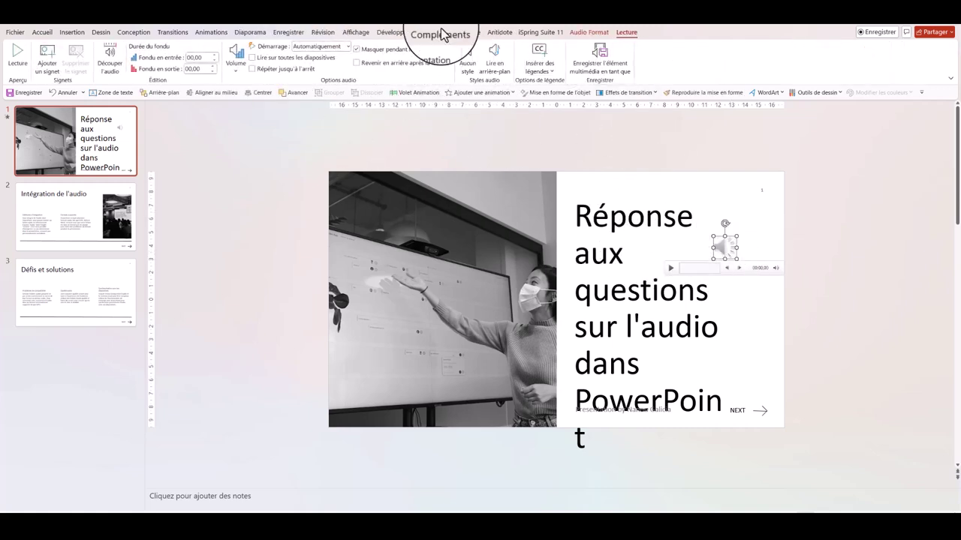
pyautogui.click(237, 74)
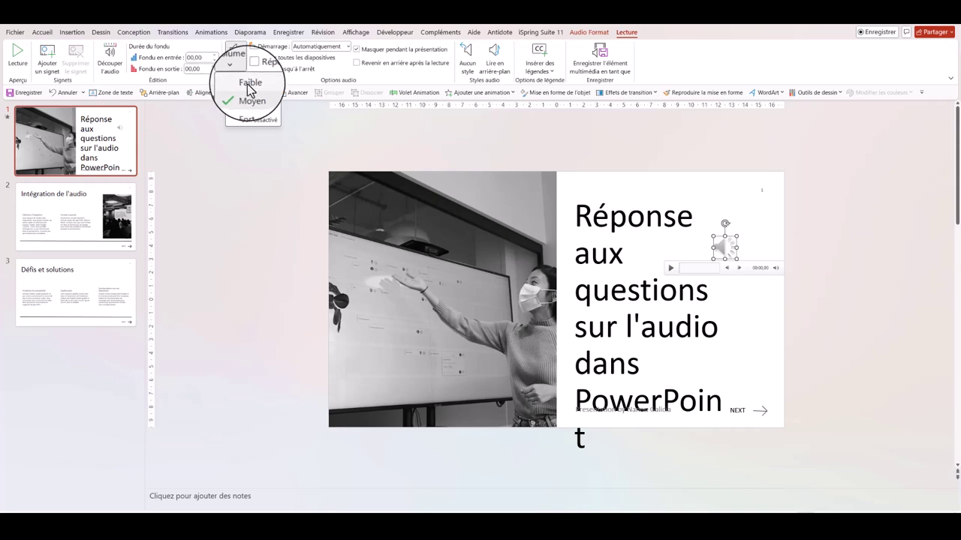
pyautogui.click(248, 97)
pyautogui.click(208, 178)
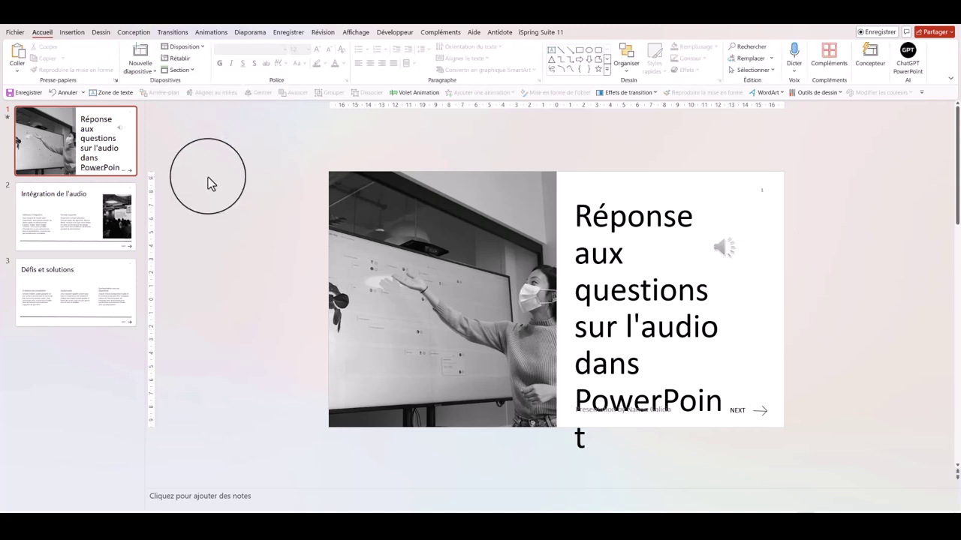
pyautogui.click(725, 248)
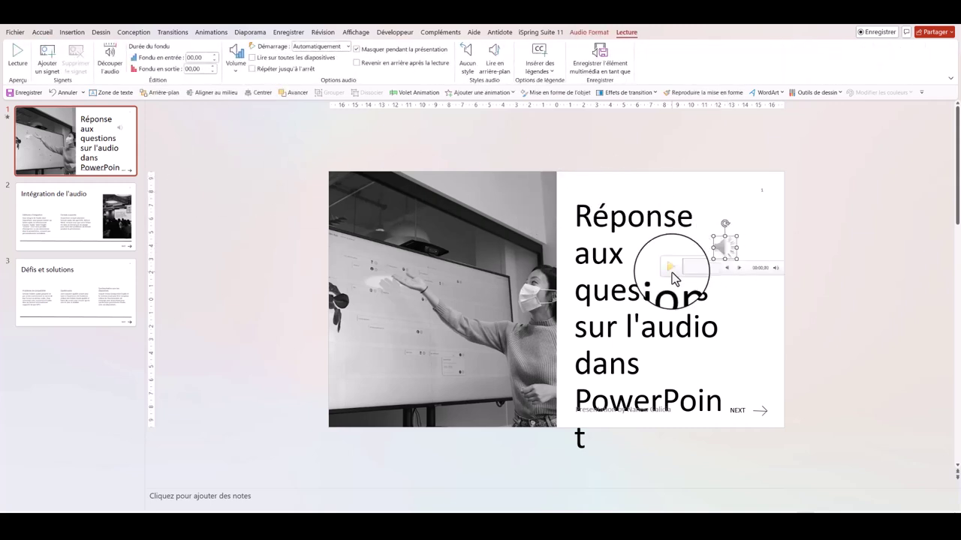
pyautogui.click(671, 270)
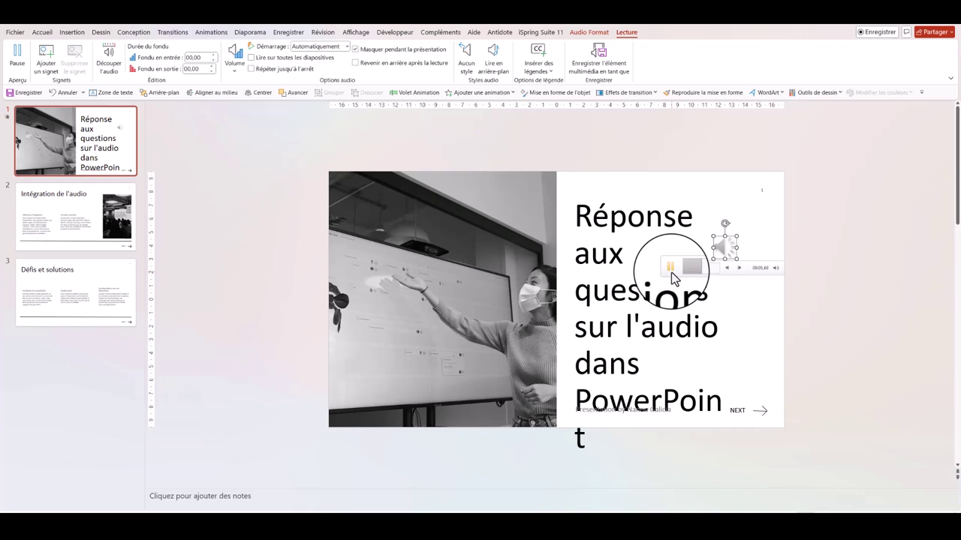
pyautogui.click(807, 325)
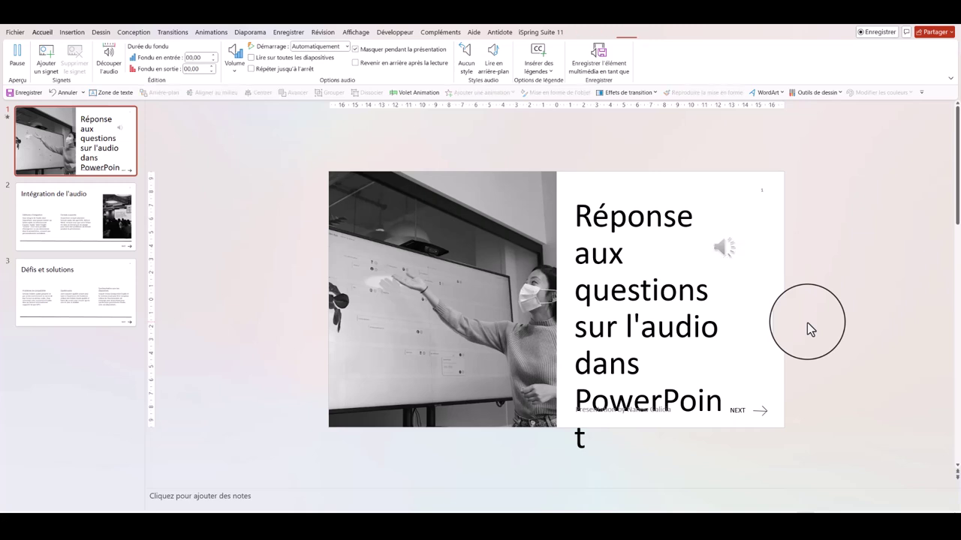
pyautogui.click(724, 248)
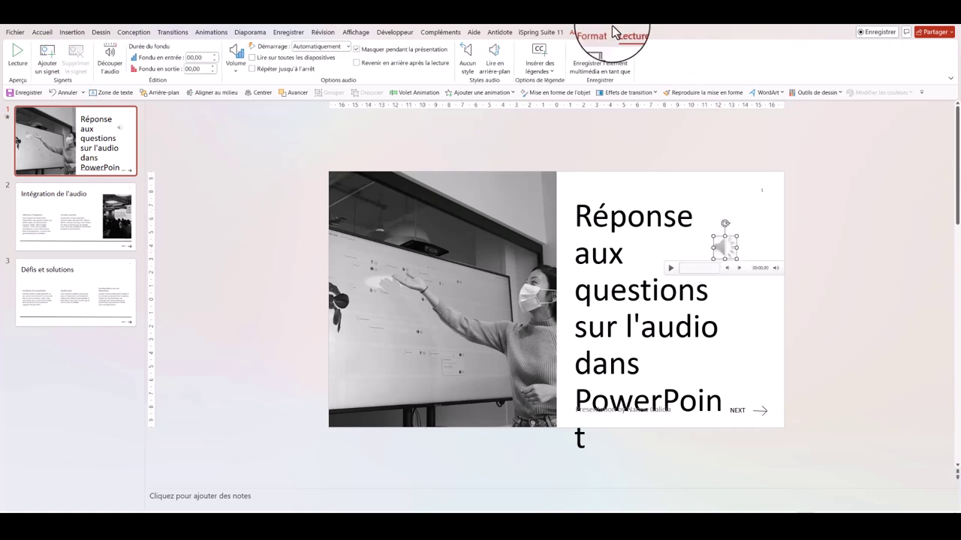
pyautogui.click(234, 70)
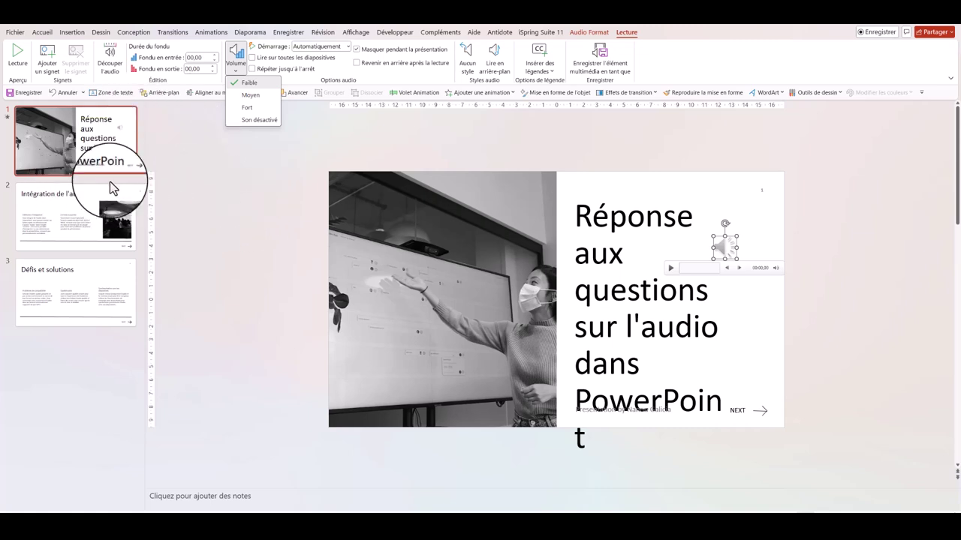
pyautogui.click(148, 69)
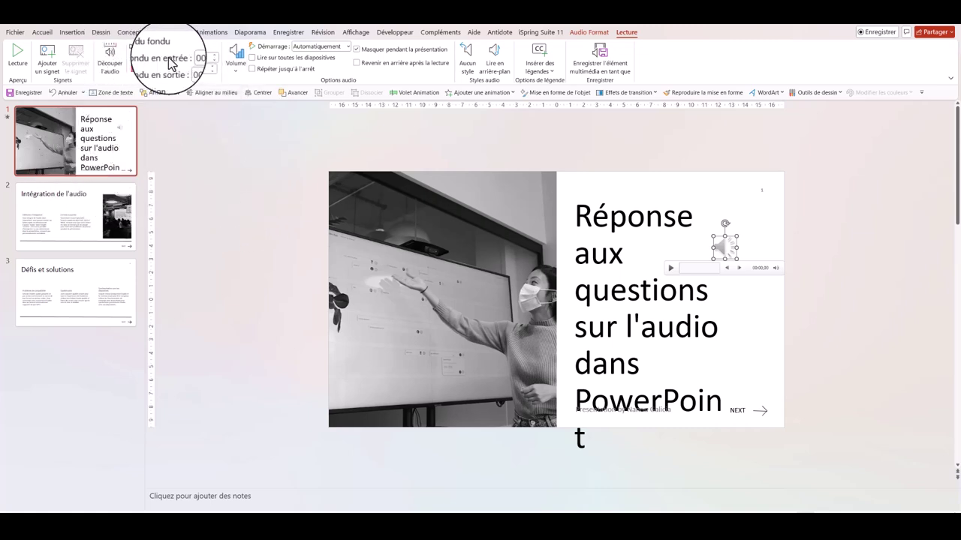
# Set the narration's Fondu en entrée and Fondu en sortie to 00,50 seconds
pyautogui.click(214, 58)
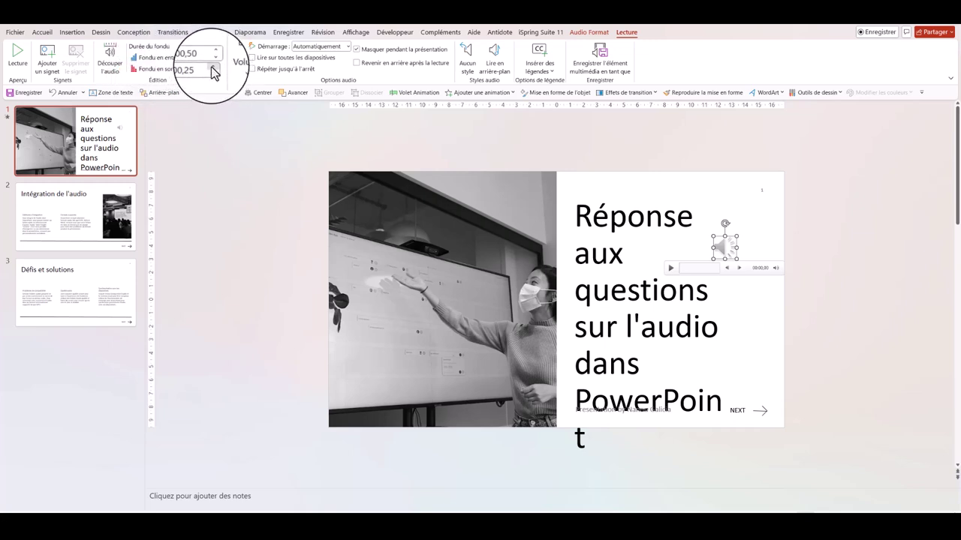
pyautogui.click(232, 175)
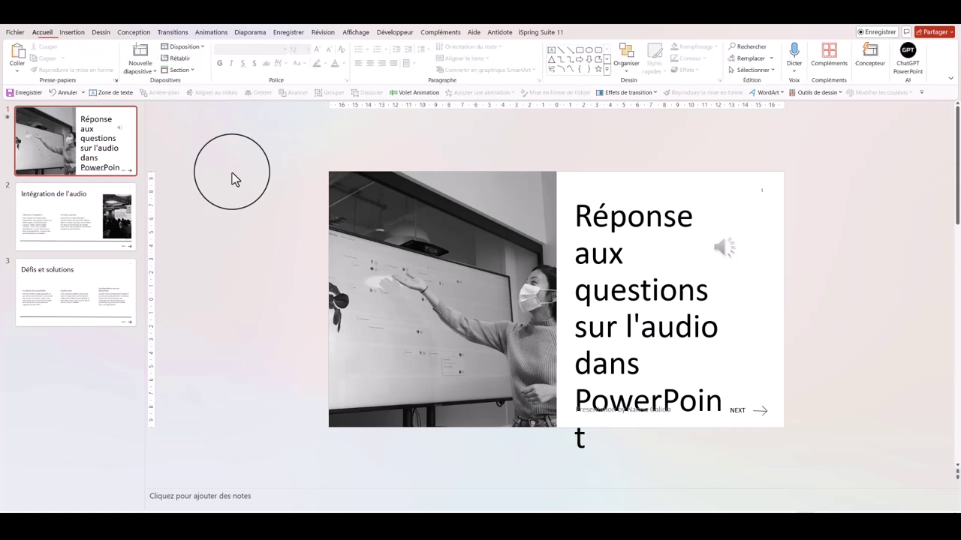
pyautogui.click(724, 247)
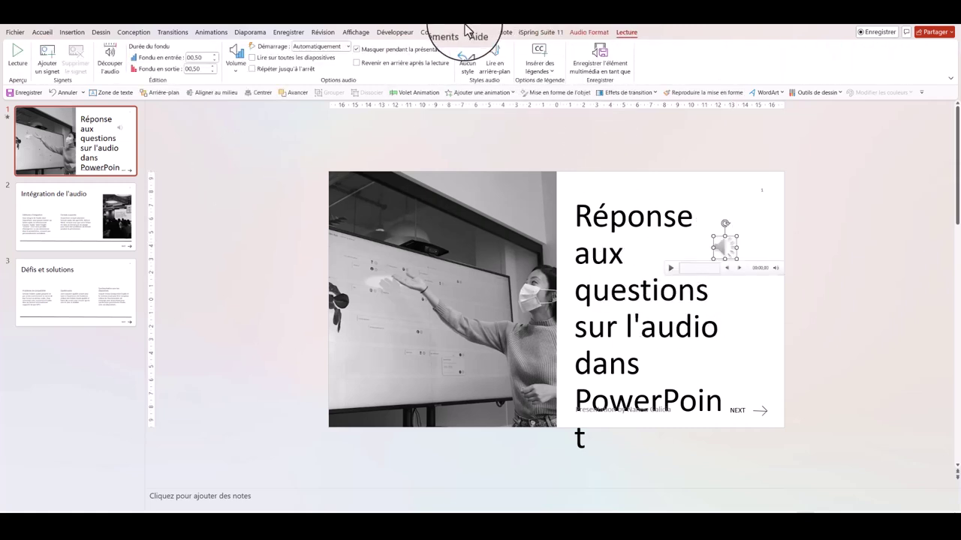
# Trim the narration to play from 00:07,788 to 00:18,209, previewing before applying
pyautogui.click(110, 52)
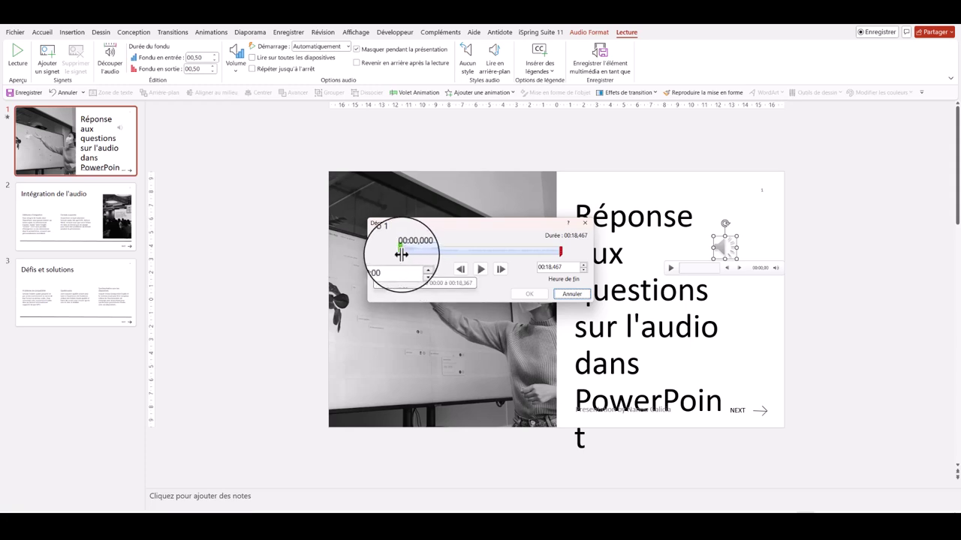
pyautogui.moveTo(400, 255); pyautogui.dragTo(419, 253)
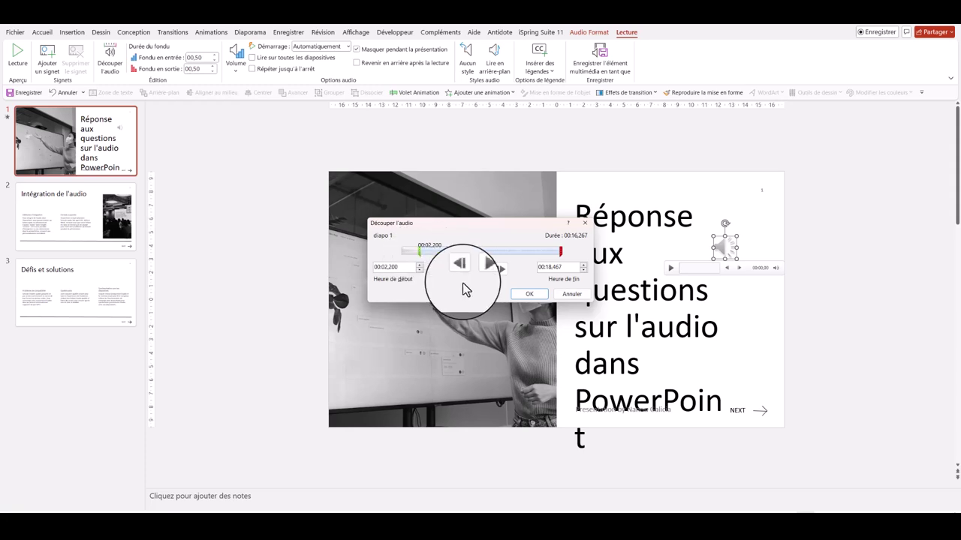
pyautogui.click(481, 270)
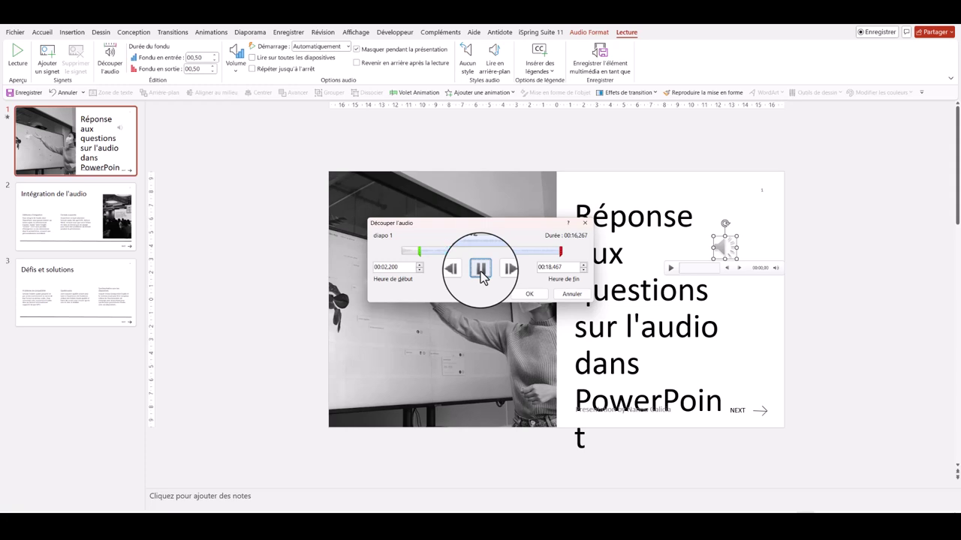
pyautogui.click(481, 269)
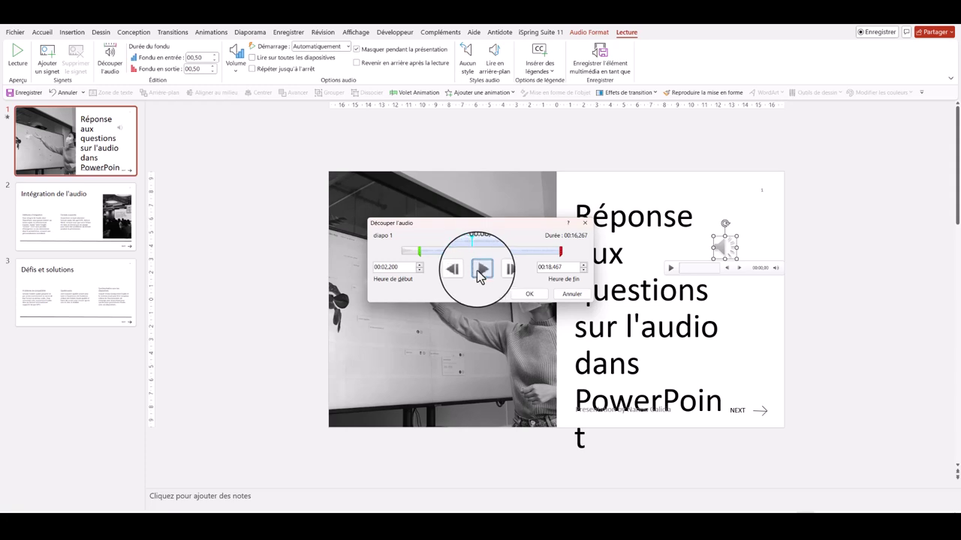
pyautogui.click(419, 254)
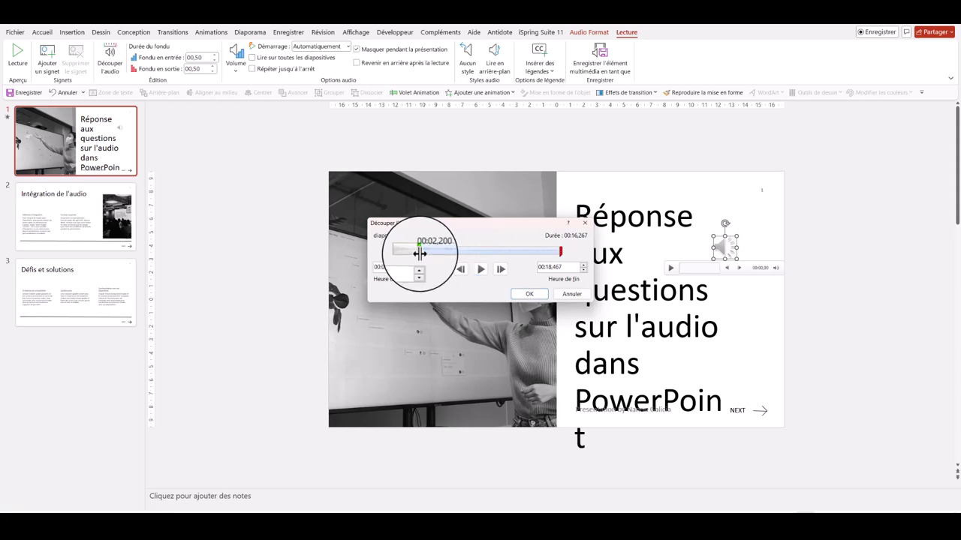
pyautogui.moveTo(419, 254); pyautogui.dragTo(467, 247)
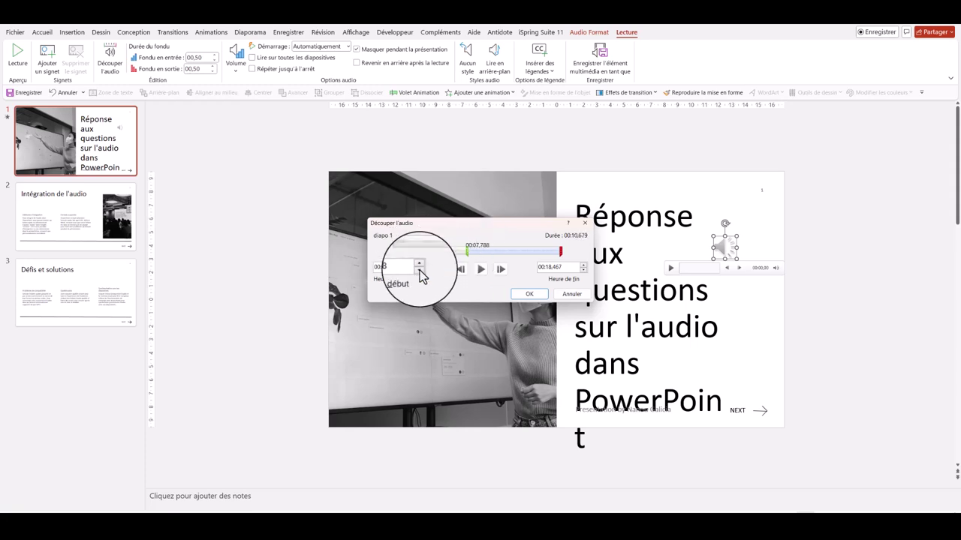
pyautogui.click(481, 271)
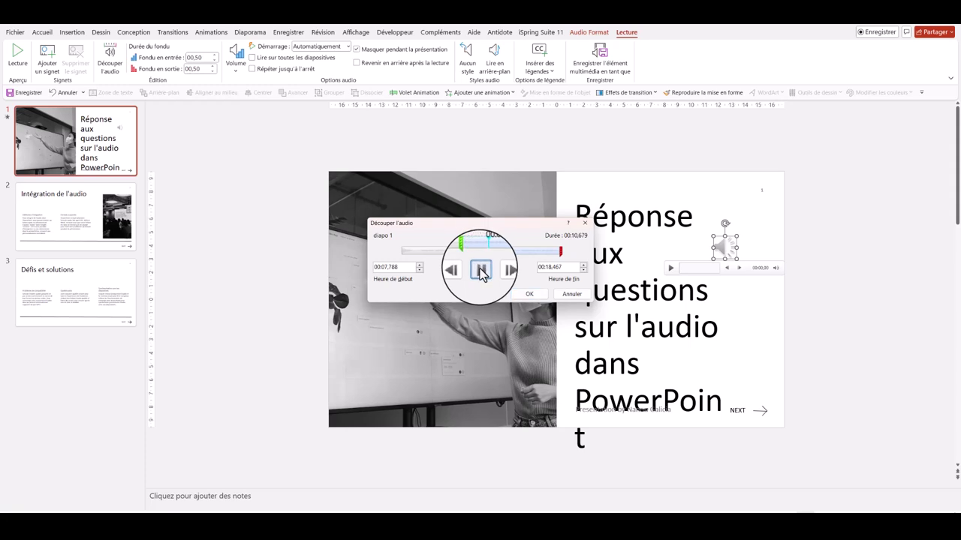
pyautogui.click(481, 272)
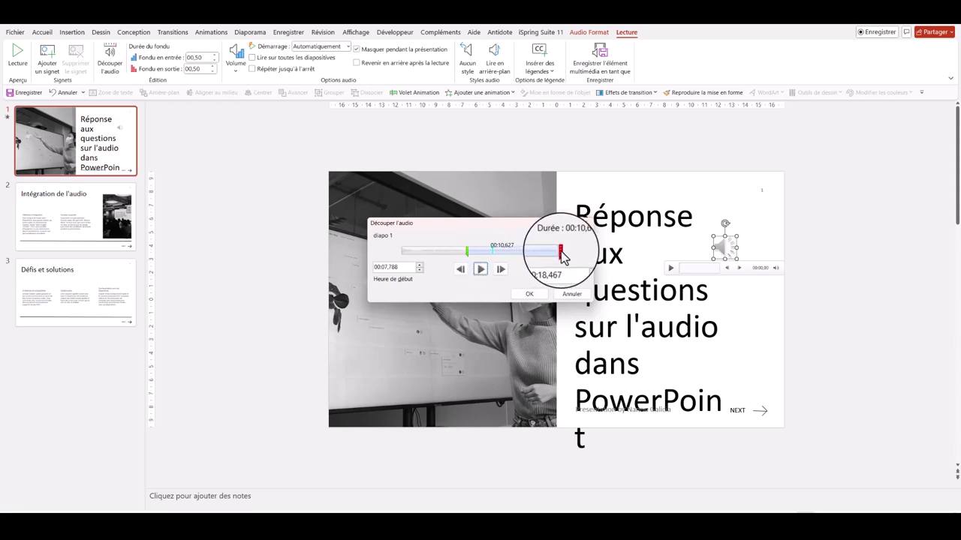
pyautogui.moveTo(560, 251); pyautogui.dragTo(557, 252)
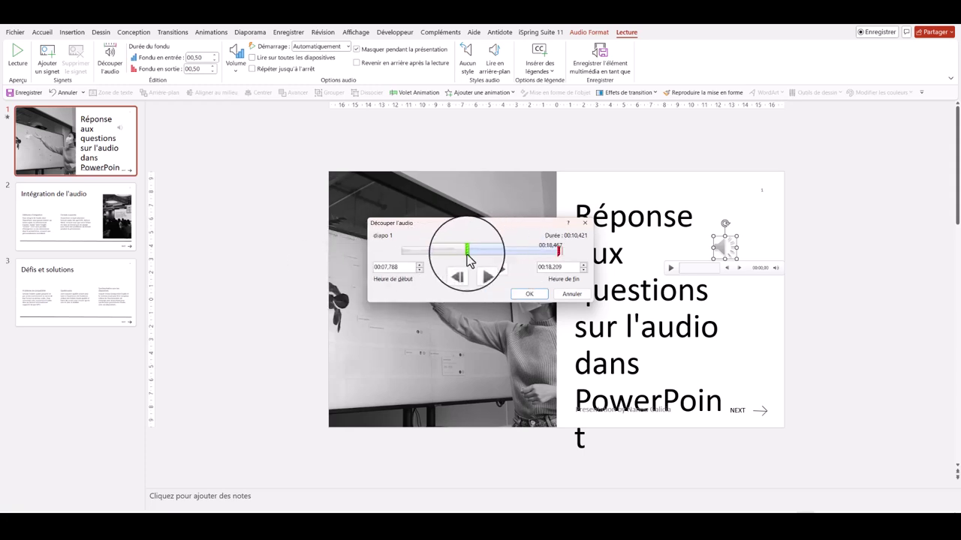
pyautogui.click(533, 294)
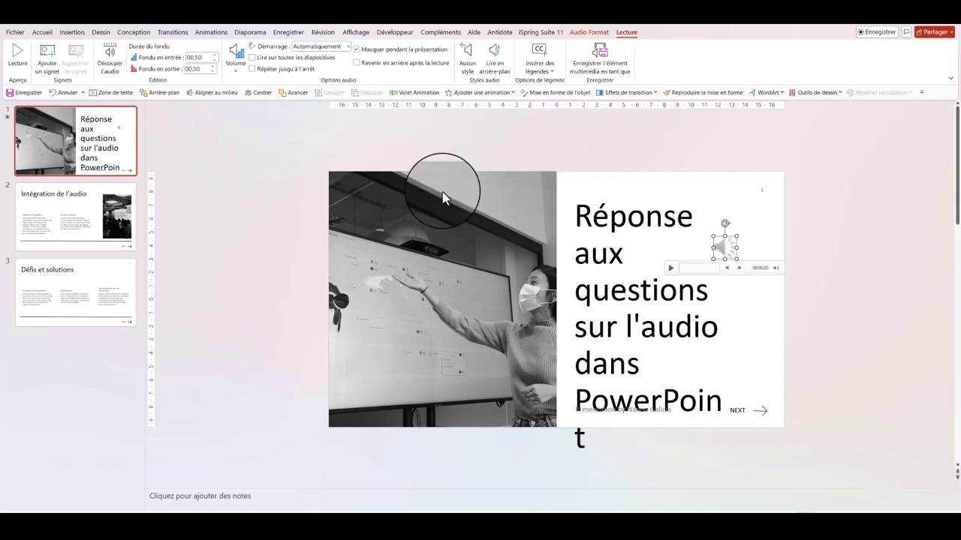
# On slide 2, insert SansTitre_1.mp3 from the computer and place it below the title
pyautogui.press('pagedown')
pyautogui.click(71, 32)
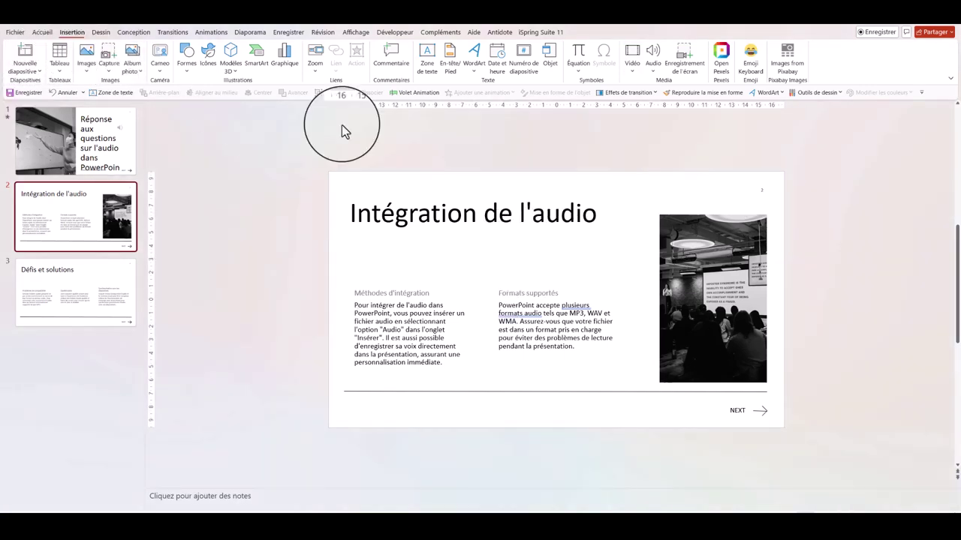
pyautogui.click(652, 56)
pyautogui.click(684, 84)
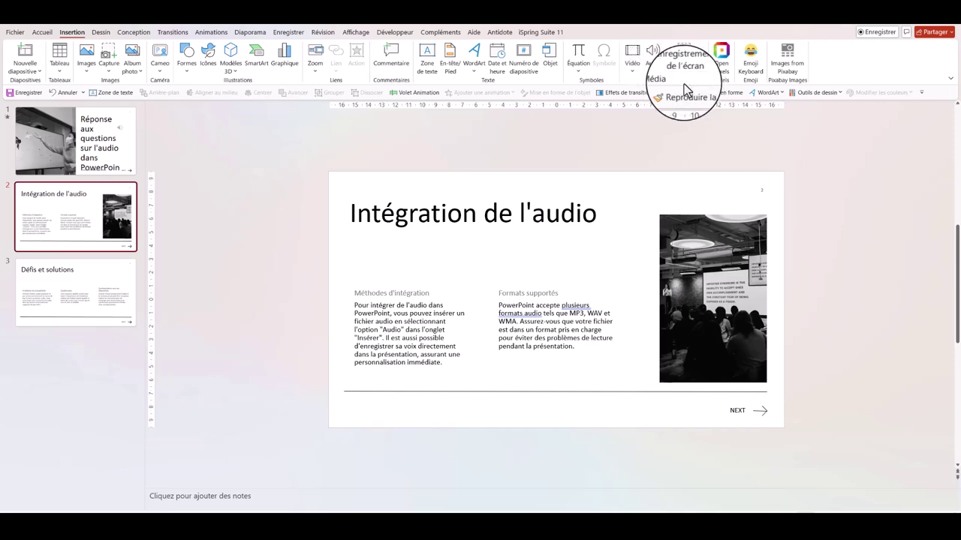
pyautogui.click(139, 128)
pyautogui.doubleClick(139, 128)
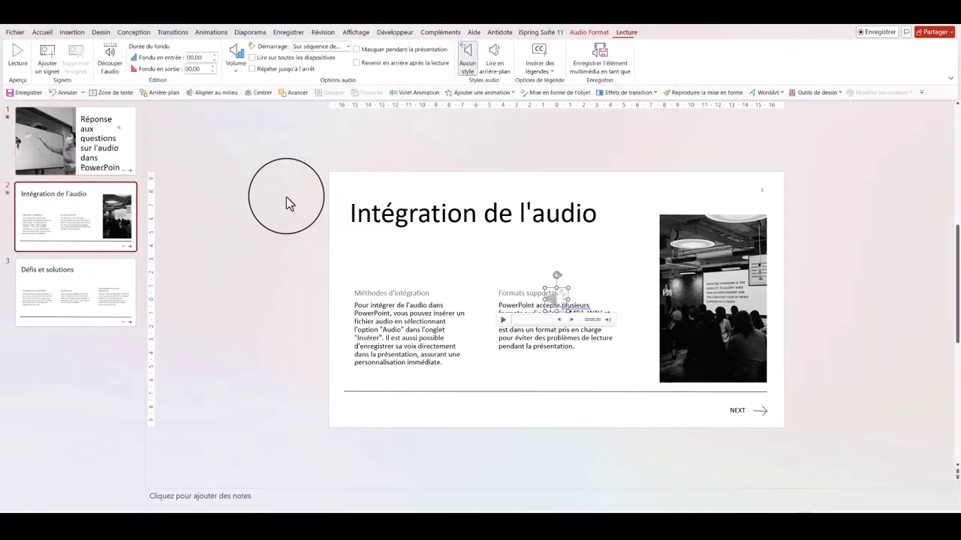
pyautogui.moveTo(555, 299); pyautogui.dragTo(483, 259)
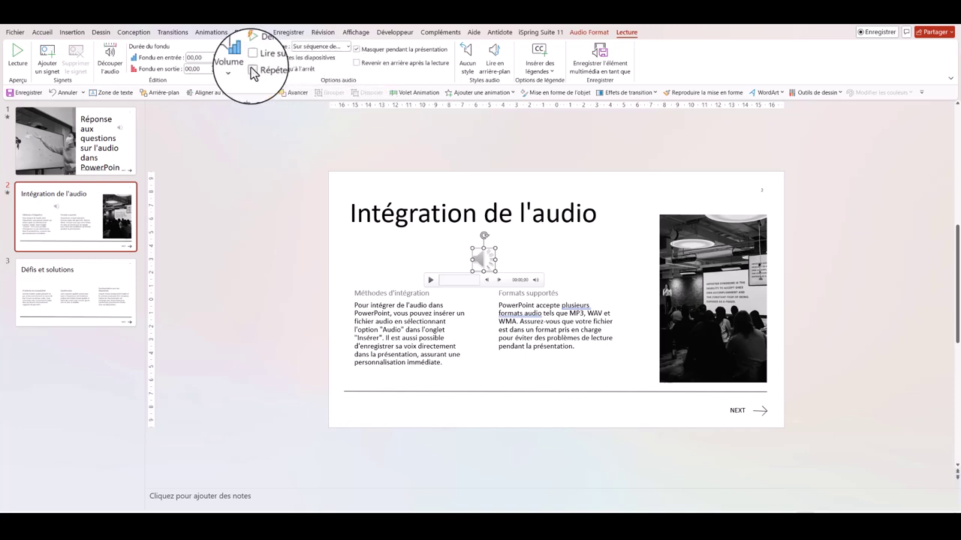
# Make the slide 2 clip start Automatiquement, choose its volume level, and preview it
pyautogui.click(342, 45)
pyautogui.click(311, 68)
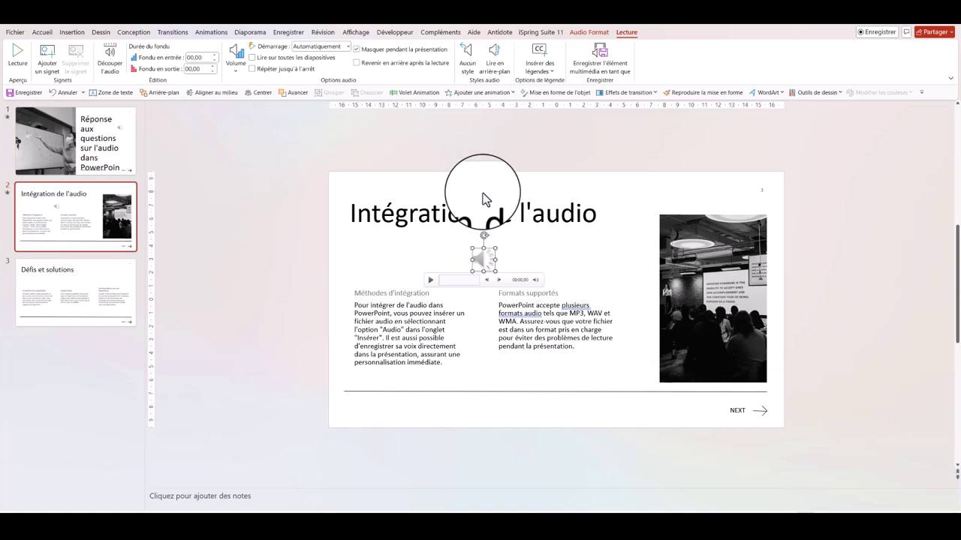
pyautogui.click(235, 66)
pyautogui.click(240, 115)
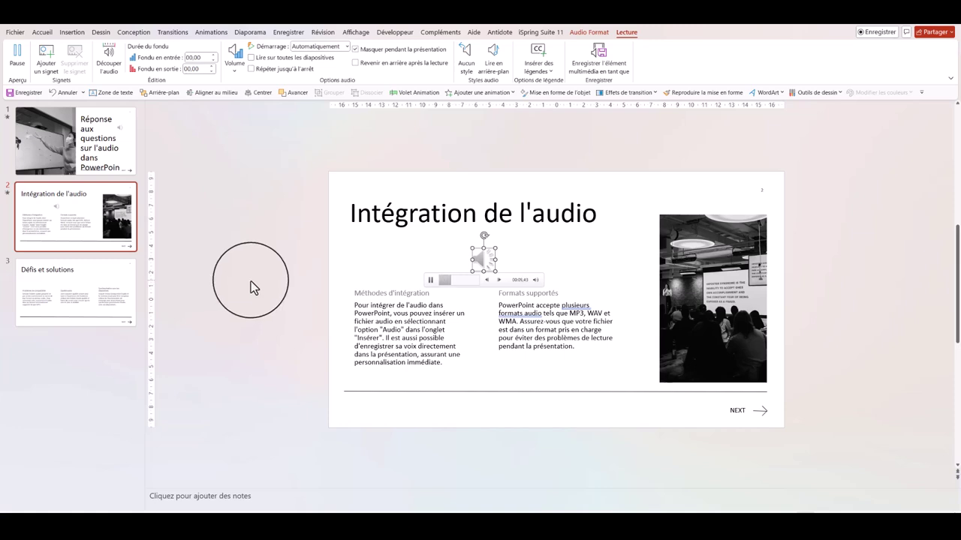
pyautogui.click(429, 282)
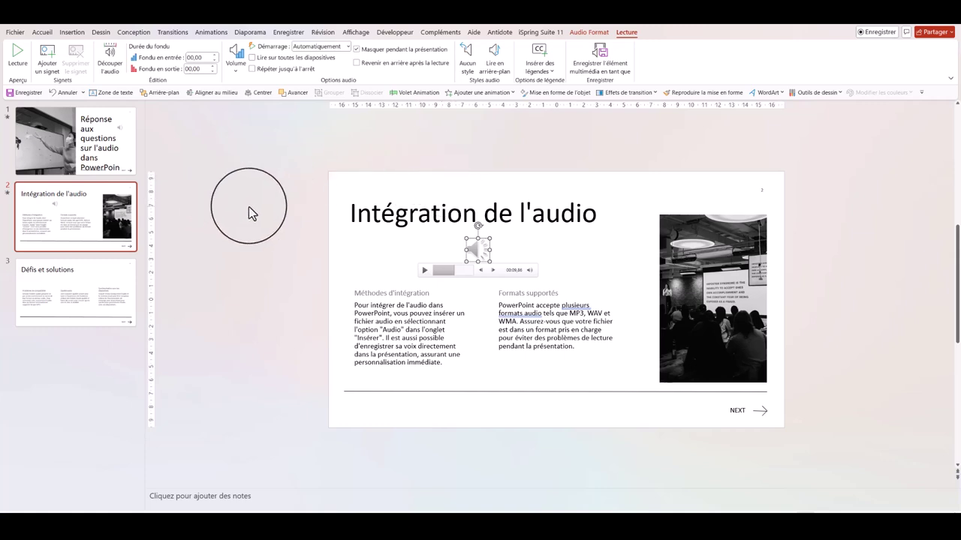
# On slide 3, open the Animation pane and set the last two text animations to 'Démarrer avec le précédent'
pyautogui.click(79, 214)
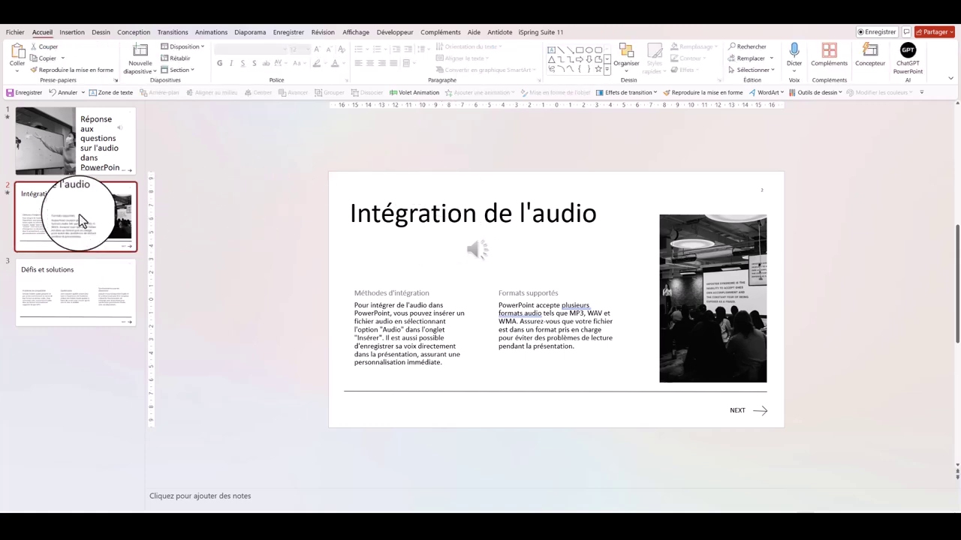
pyautogui.click(60, 286)
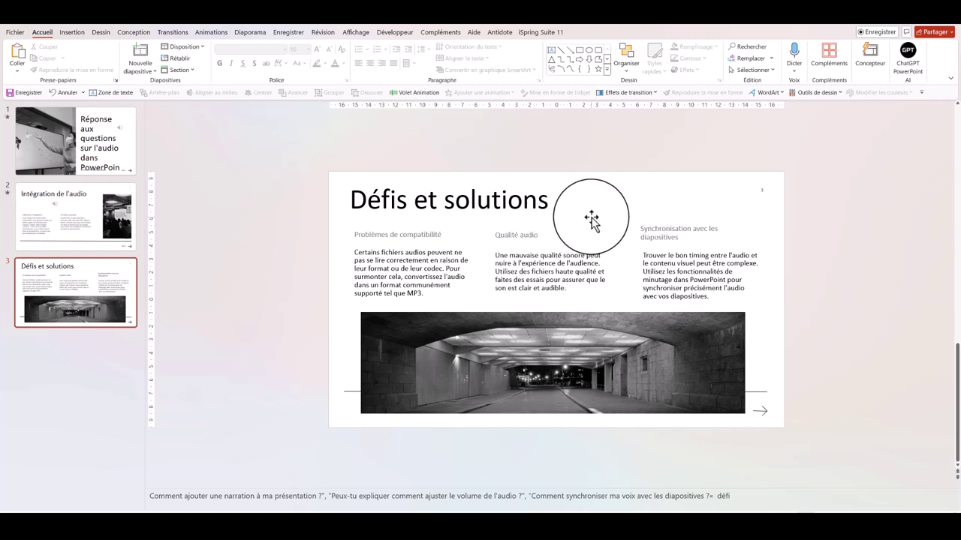
pyautogui.click(209, 36)
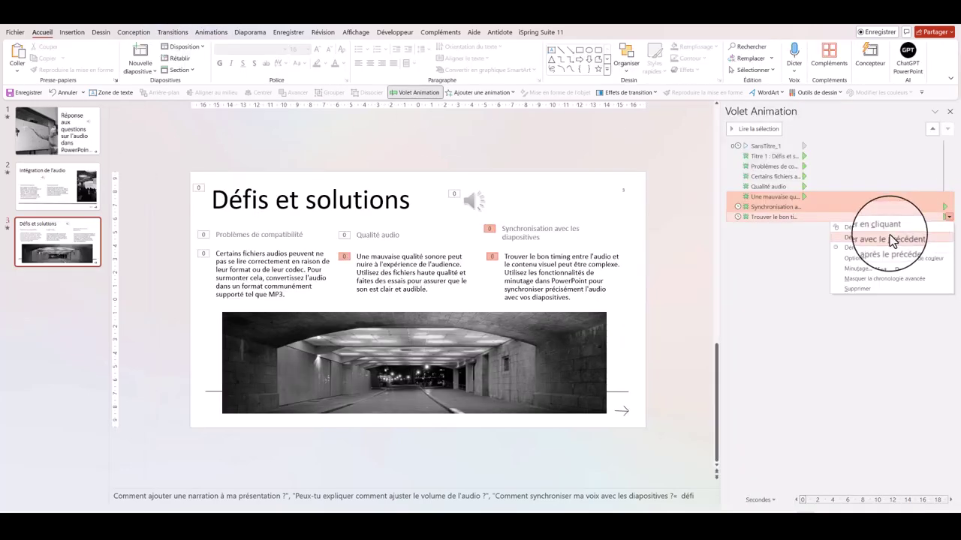
pyautogui.click(877, 237)
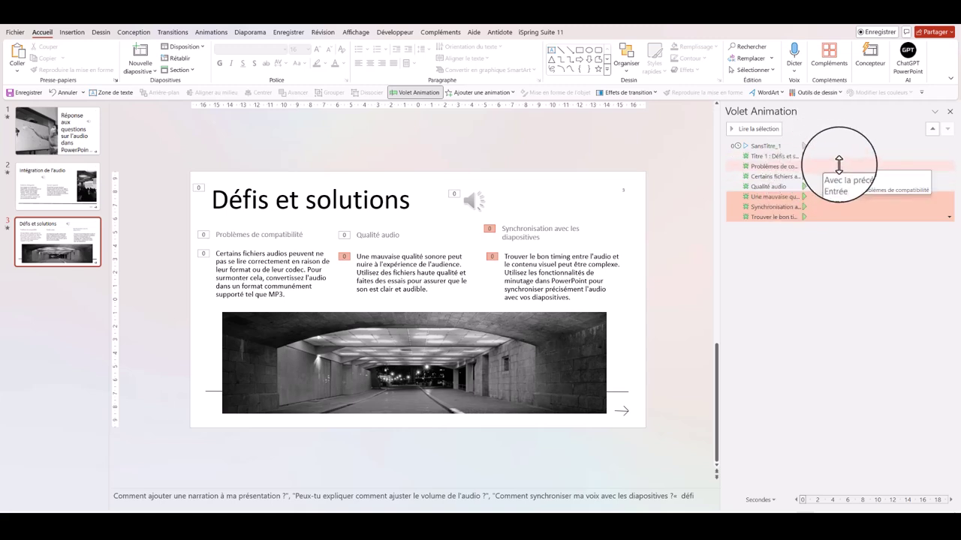
pyautogui.click(835, 166)
pyautogui.click(849, 286)
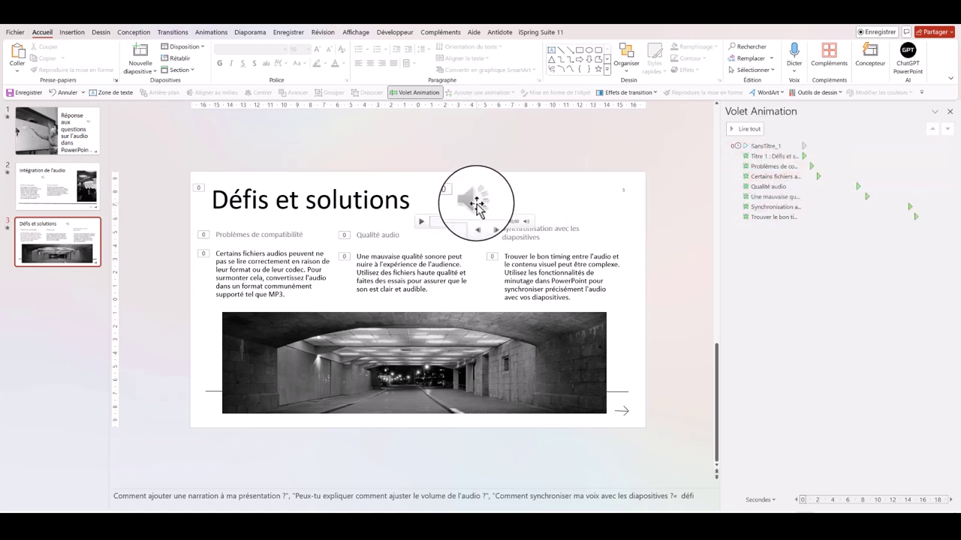
pyautogui.click(478, 204)
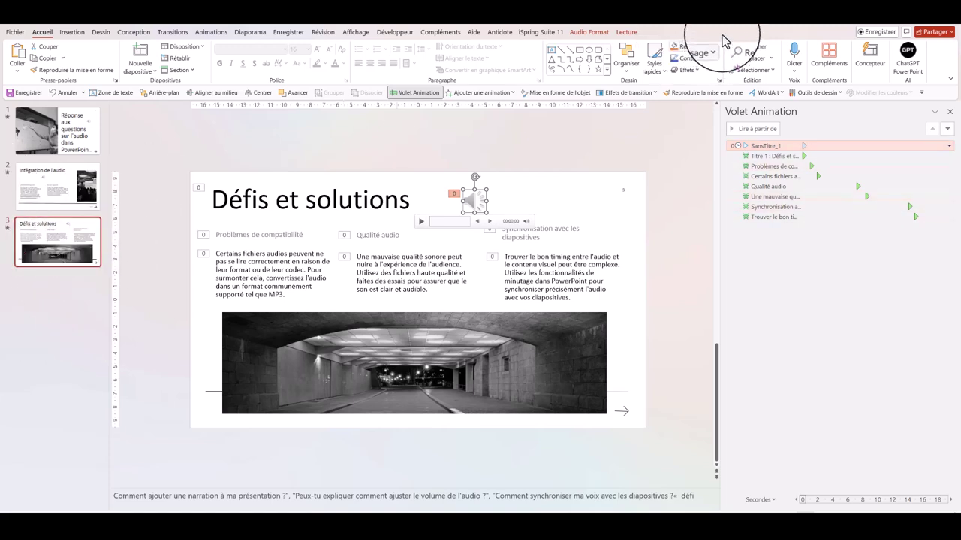
# Trim slide 3's SansTitre_1 narration clip to play from 00:00 to 00:01,485
pyautogui.click(626, 34)
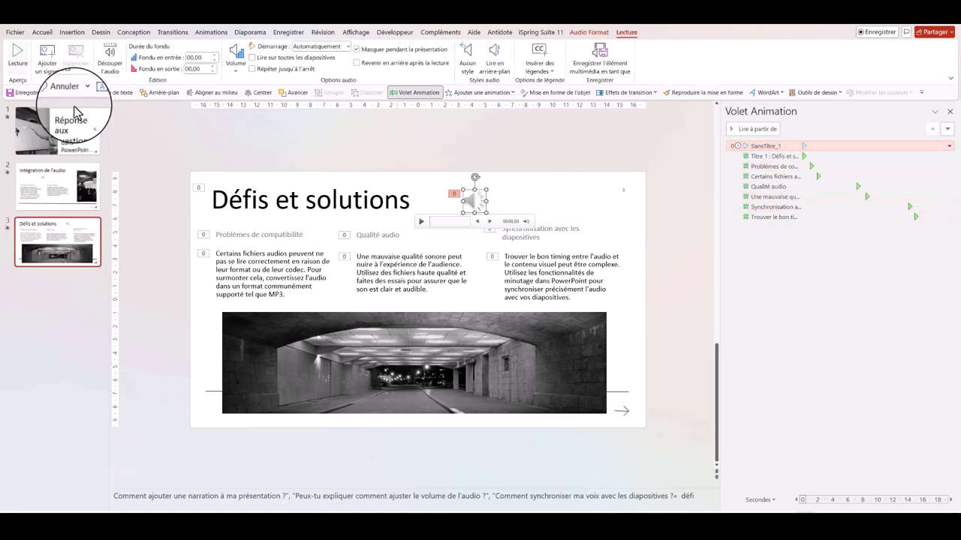
pyautogui.click(111, 66)
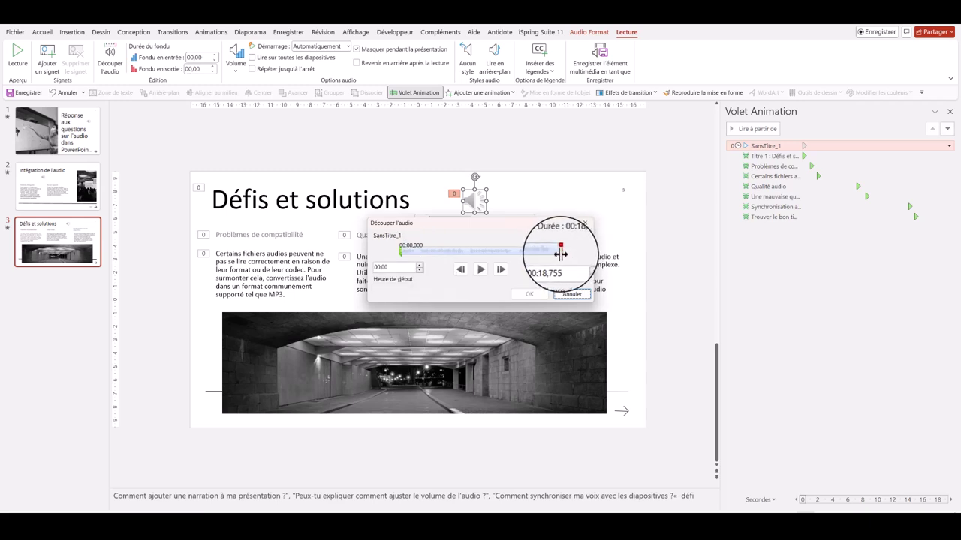
pyautogui.moveTo(560, 253); pyautogui.dragTo(414, 264)
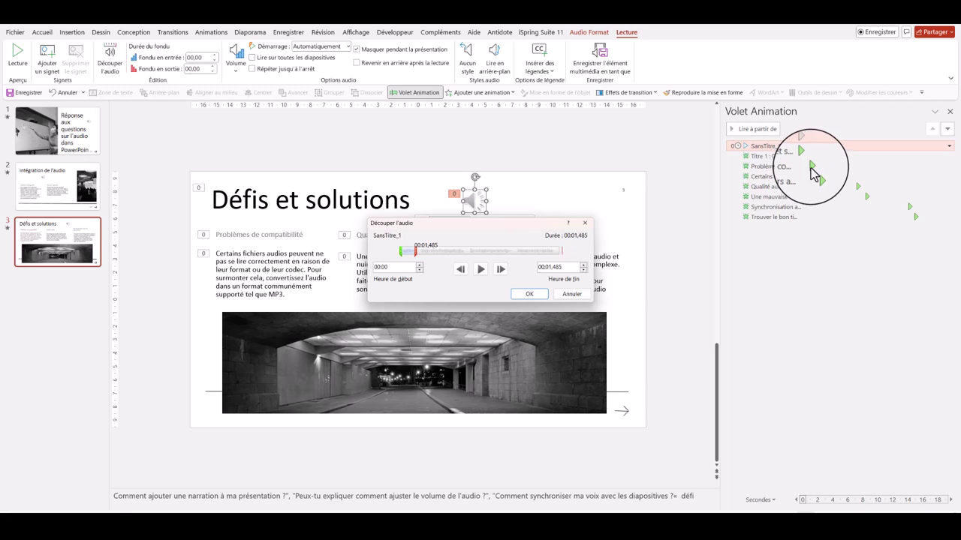
pyautogui.click(809, 171)
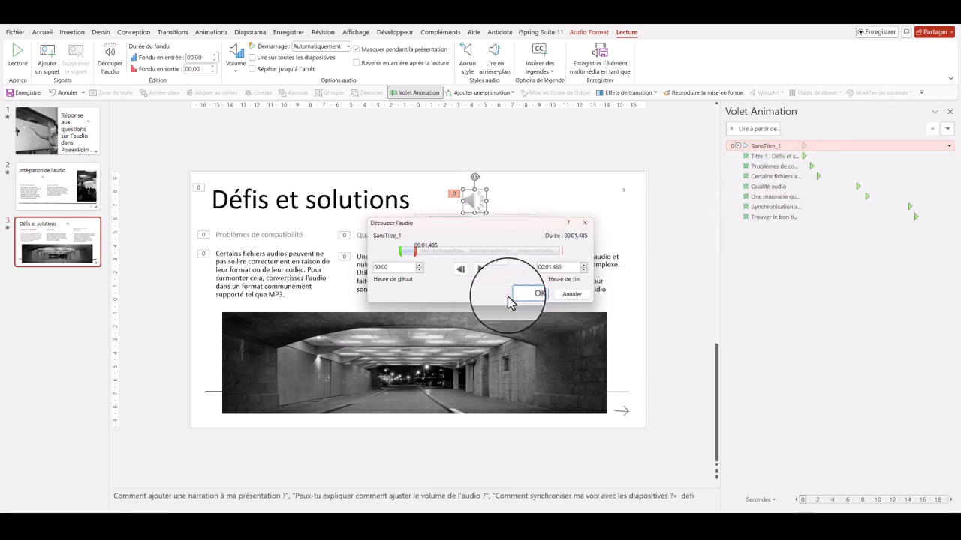
pyautogui.click(530, 293)
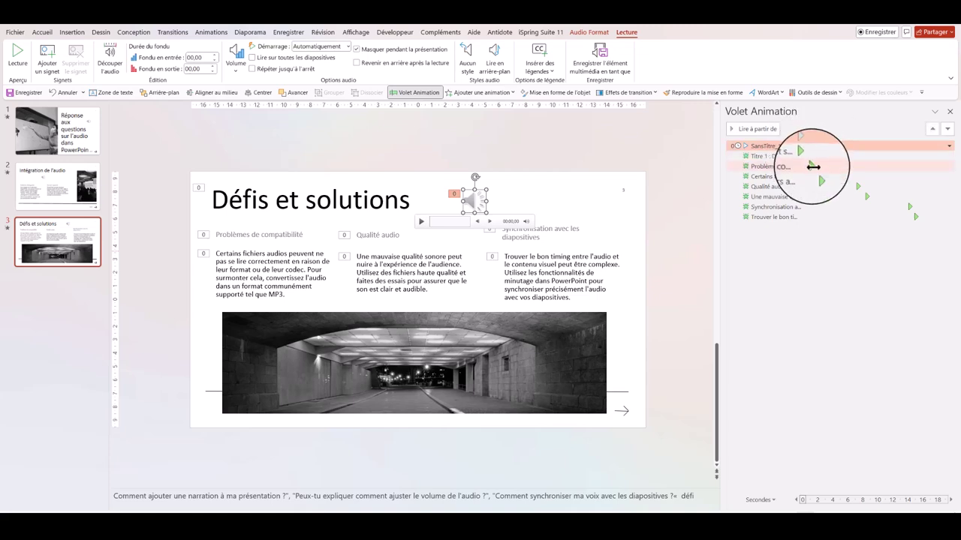
# Retime the Problèmes de compatibilité heading animation to start around one second
pyautogui.rightClick(813, 167)
pyautogui.click(921, 166)
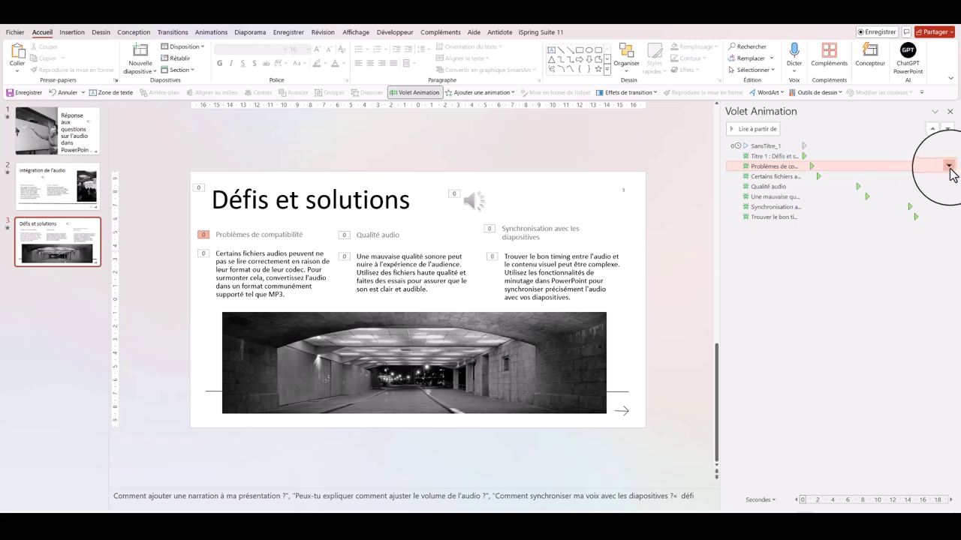
pyautogui.click(949, 166)
pyautogui.click(855, 219)
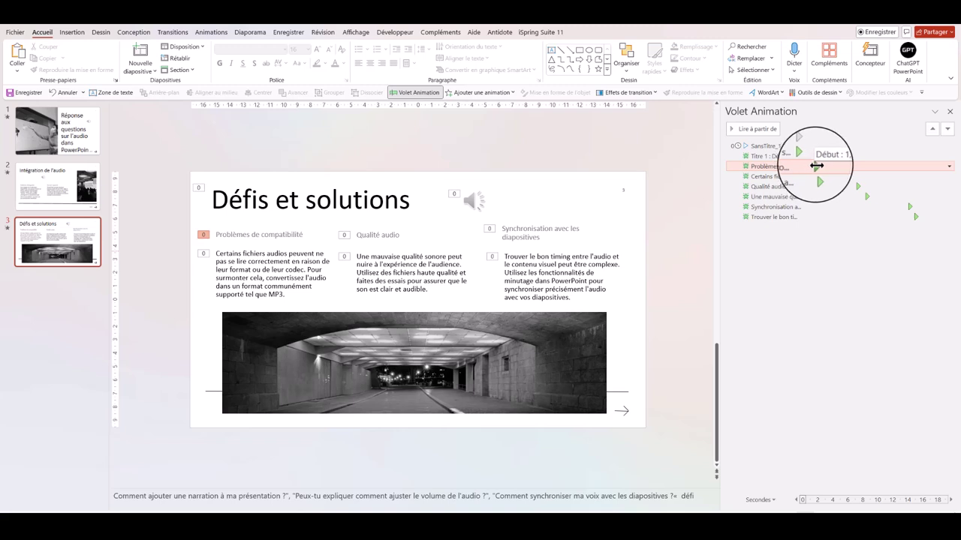
pyautogui.click(832, 278)
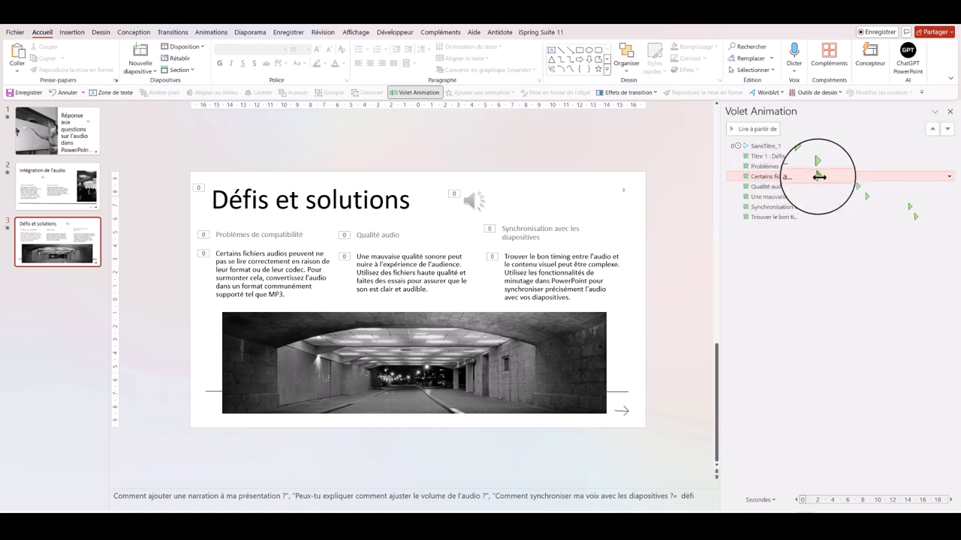
# Shift the Certains fichiers paragraph animation to start at about 1 second
pyautogui.moveTo(819, 176); pyautogui.dragTo(821, 177)
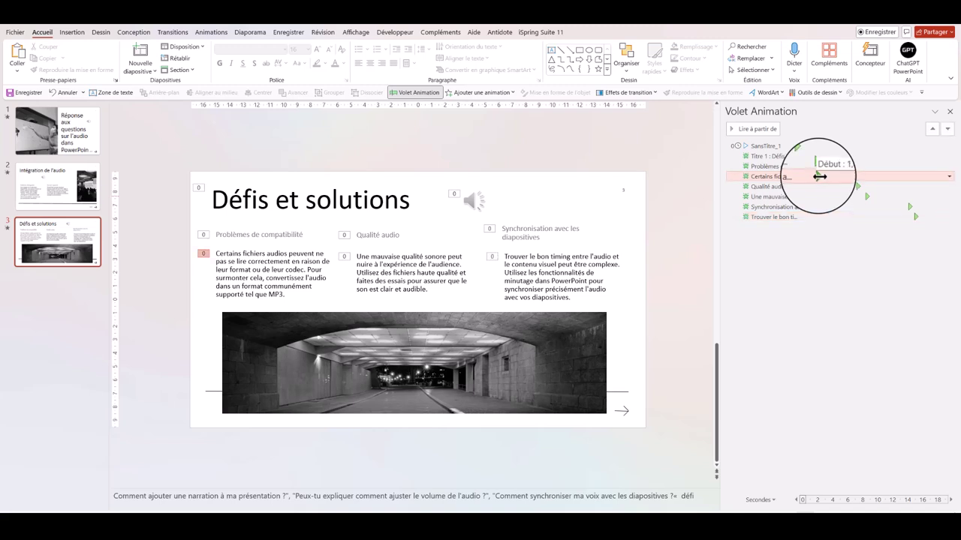
pyautogui.click(850, 323)
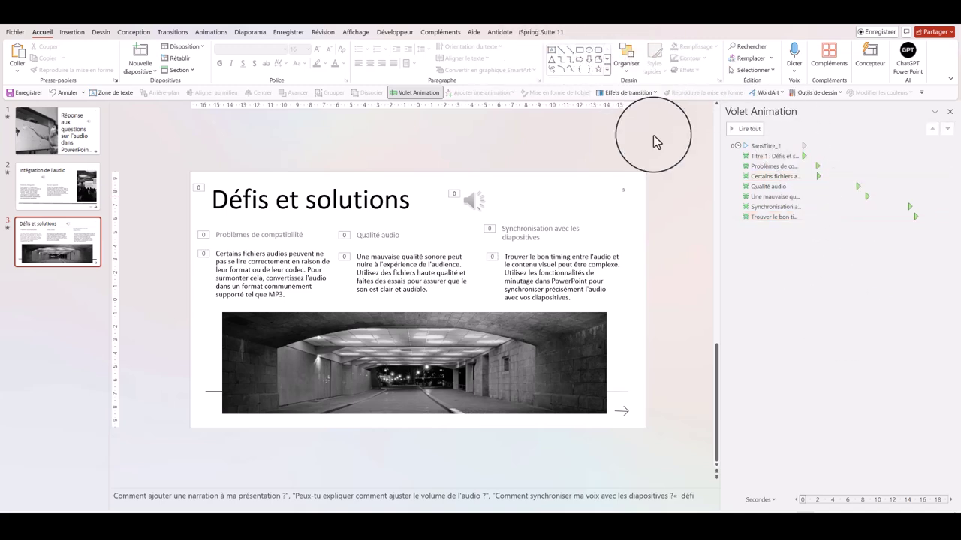
pyautogui.click(474, 198)
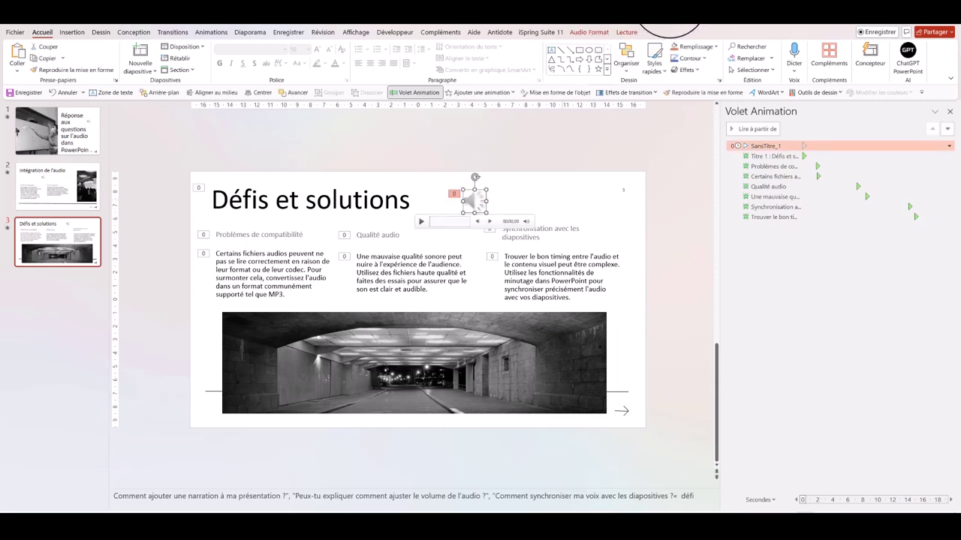
pyautogui.click(626, 31)
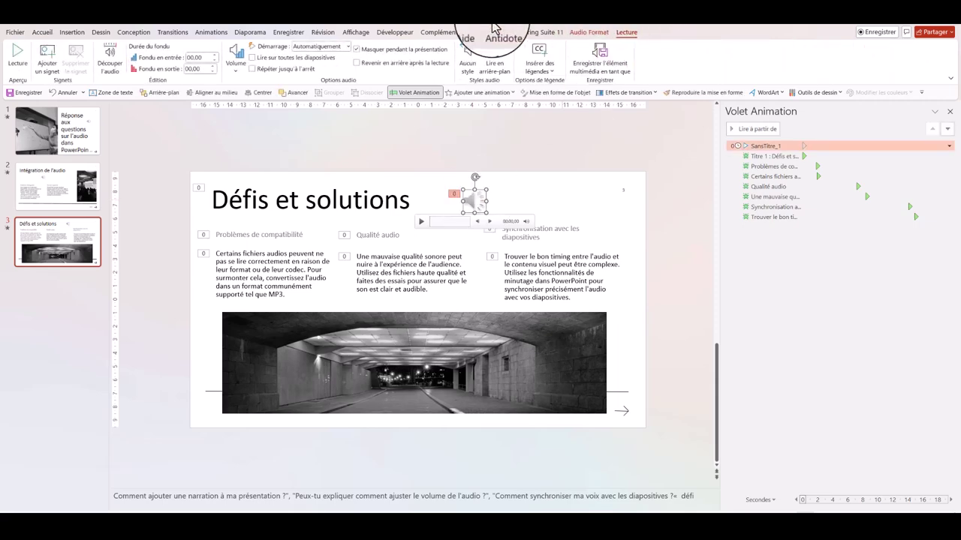
# Extend the SansTitre_1 narration trim so the clip ends at 00:07,391
pyautogui.click(110, 56)
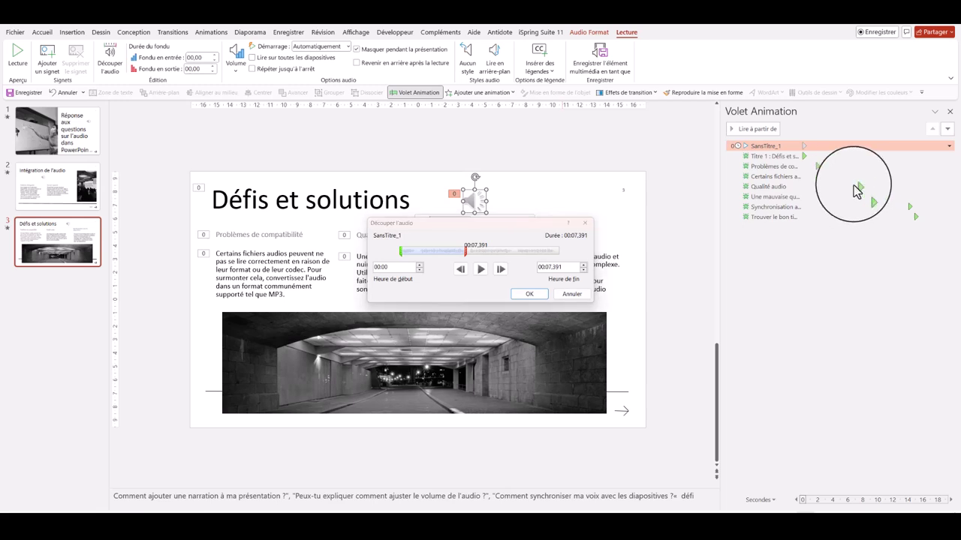
pyautogui.click(530, 294)
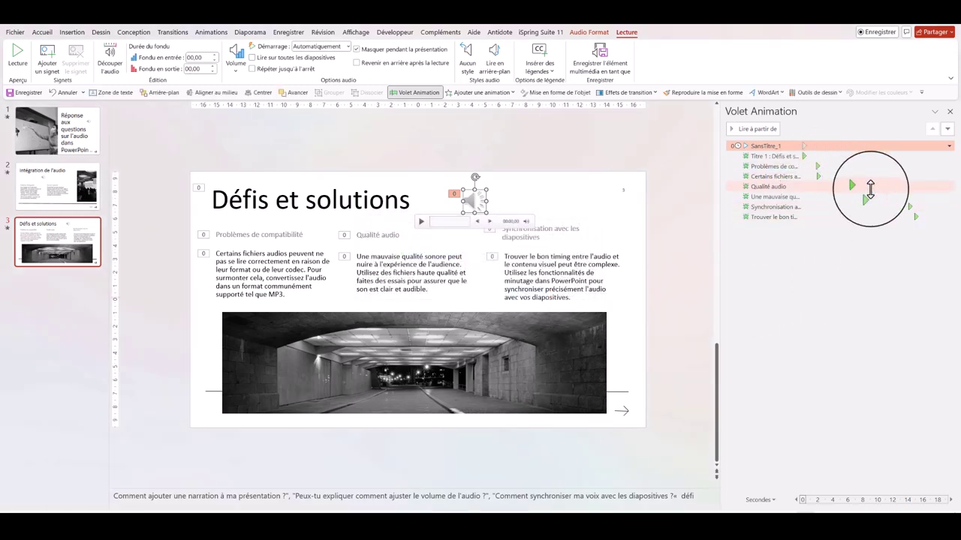
# Move the Qualité audio and Une mauvaise qualité animation bars to start around 7 seconds
pyautogui.click(869, 186)
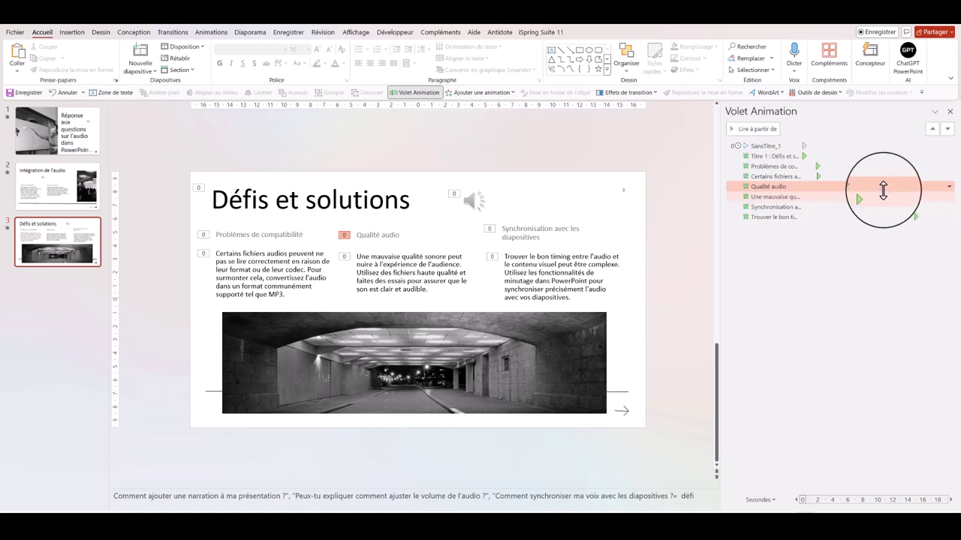
pyautogui.moveTo(882, 191); pyautogui.dragTo(858, 187)
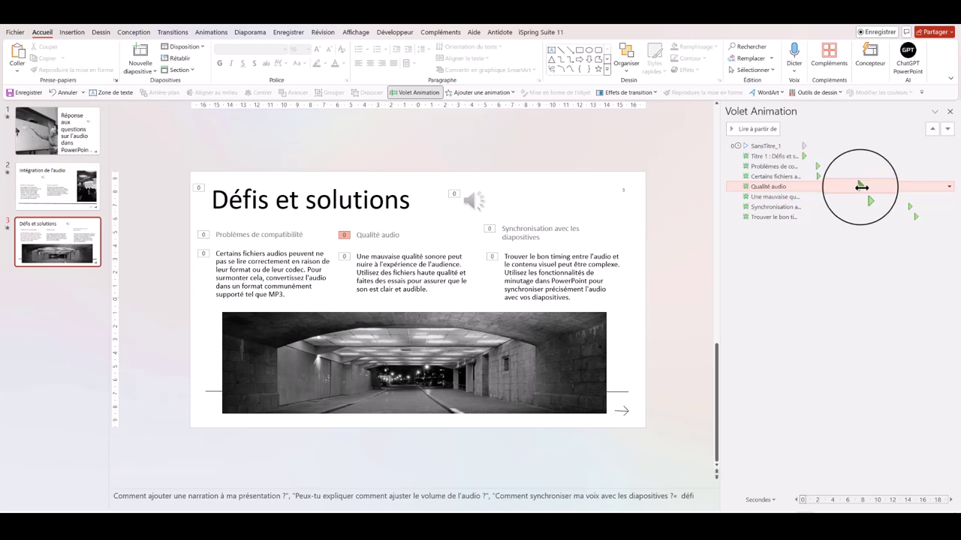
pyautogui.click(847, 268)
pyautogui.click(869, 196)
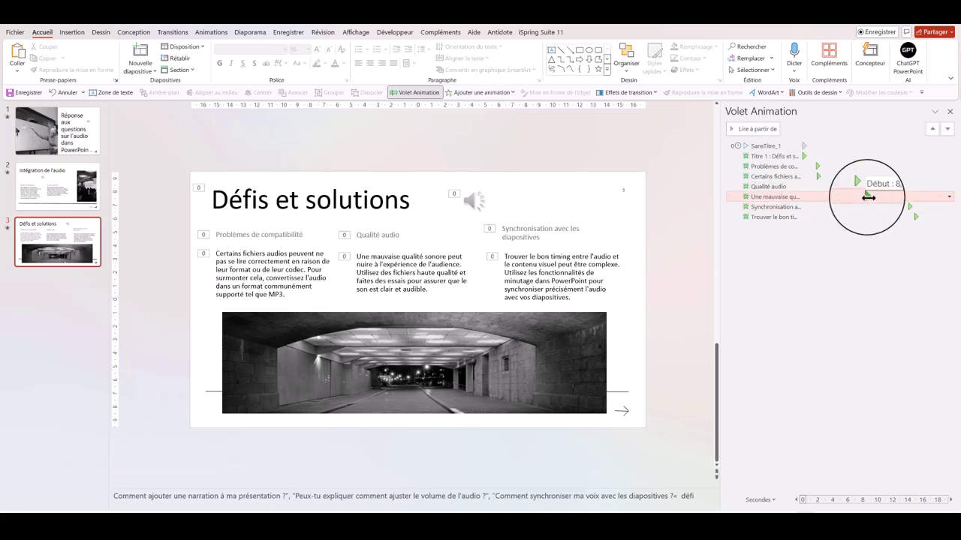
pyautogui.moveTo(869, 197); pyautogui.dragTo(862, 196)
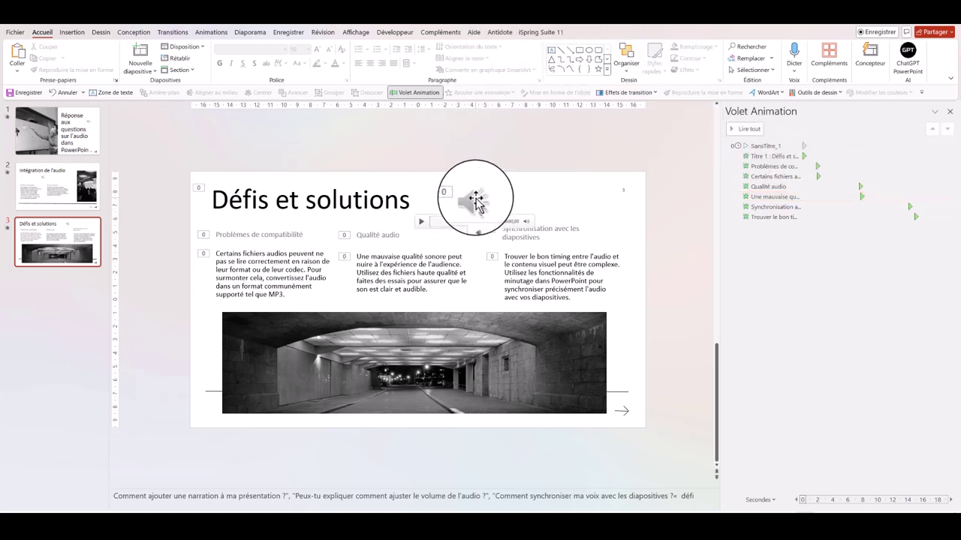
pyautogui.click(475, 201)
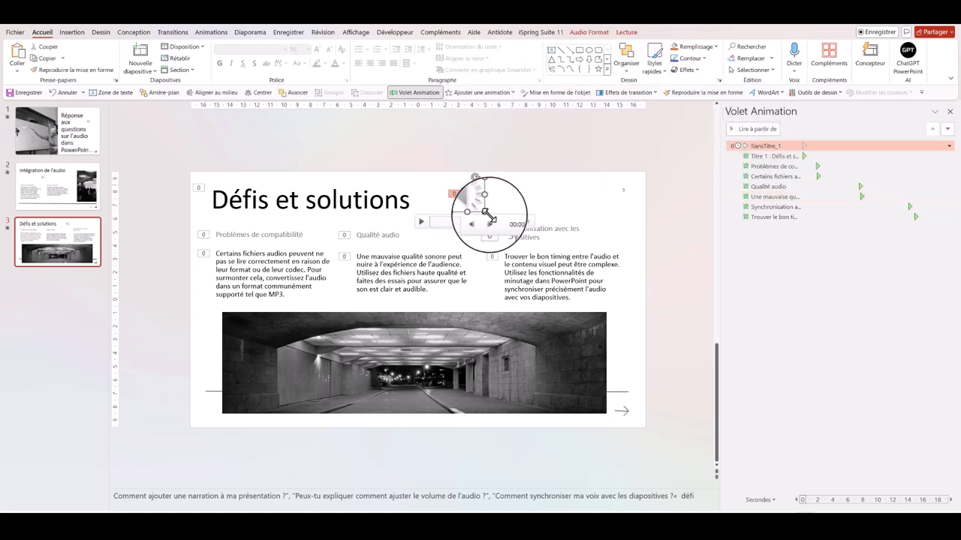
pyautogui.click(627, 36)
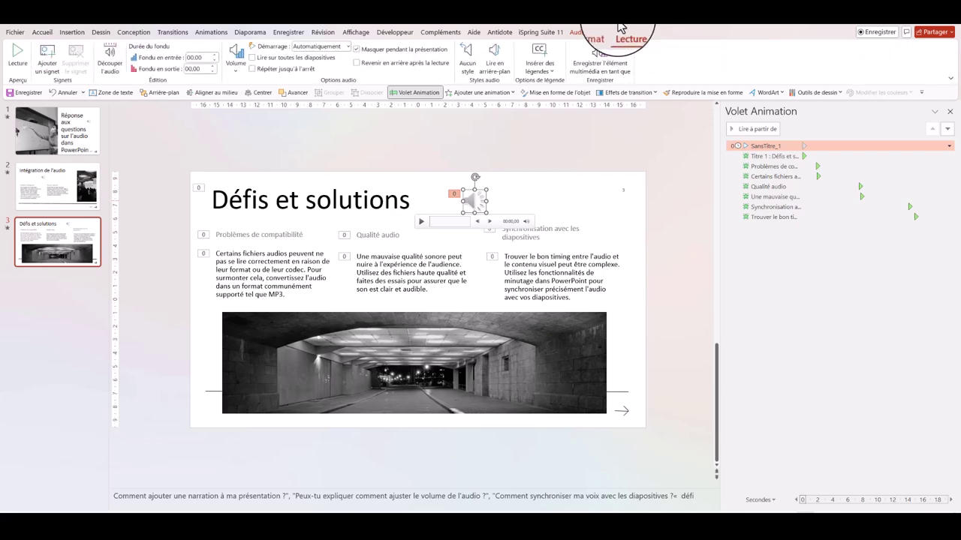
# Drag the trim end marker so SansTitre_1 plays 00:00 to 00:12,885
pyautogui.click(110, 53)
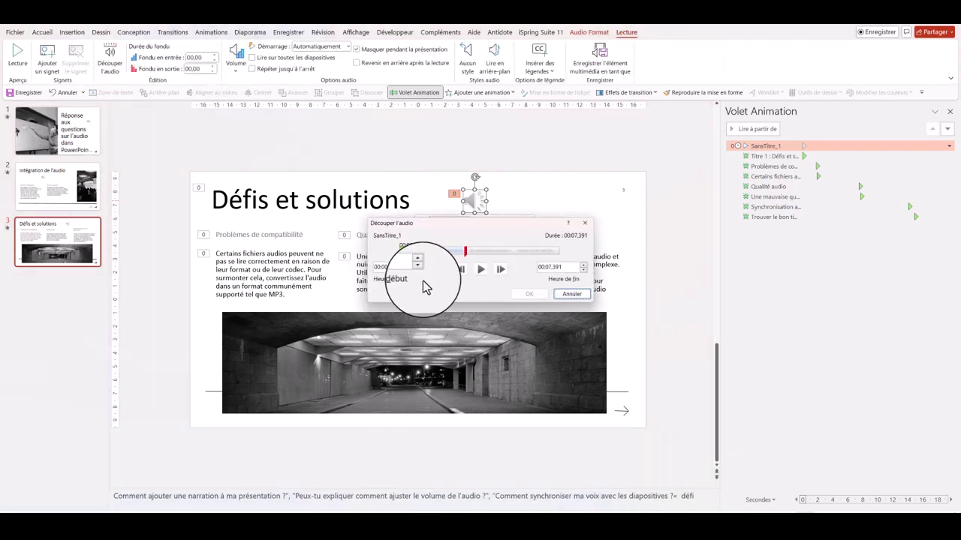
pyautogui.moveTo(465, 254); pyautogui.dragTo(511, 255)
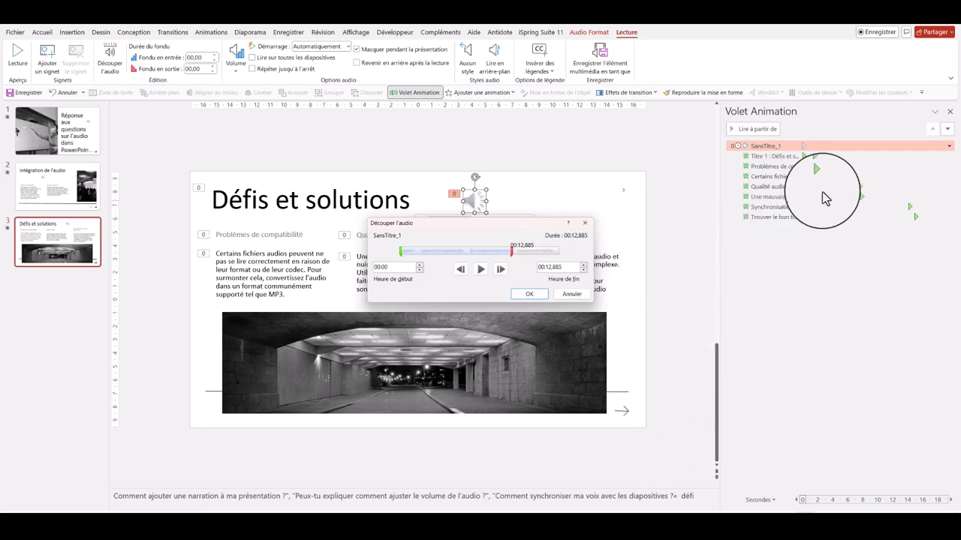
pyautogui.click(530, 295)
pyautogui.click(910, 207)
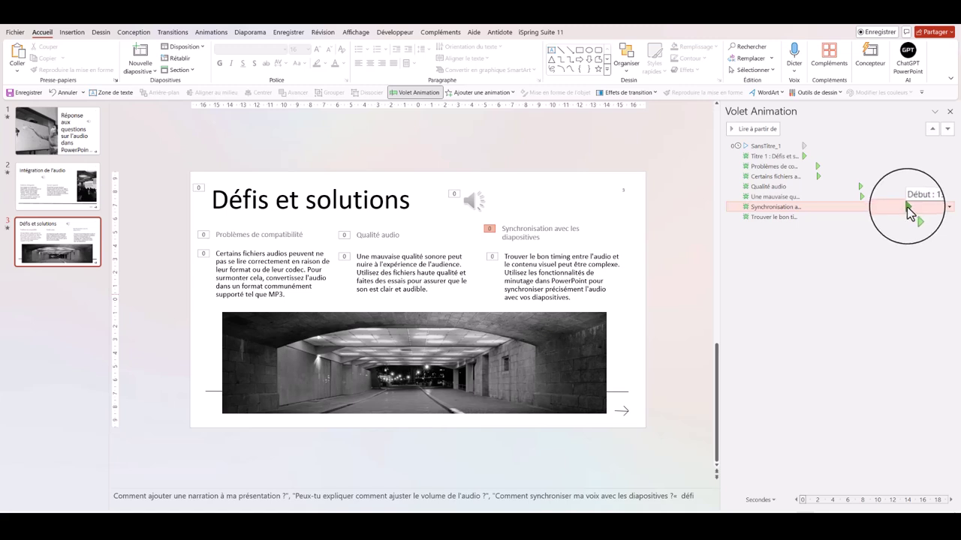
# Select the Trouver le bon timing paragraph animation, then the narration audio on the slide
pyautogui.click(910, 216)
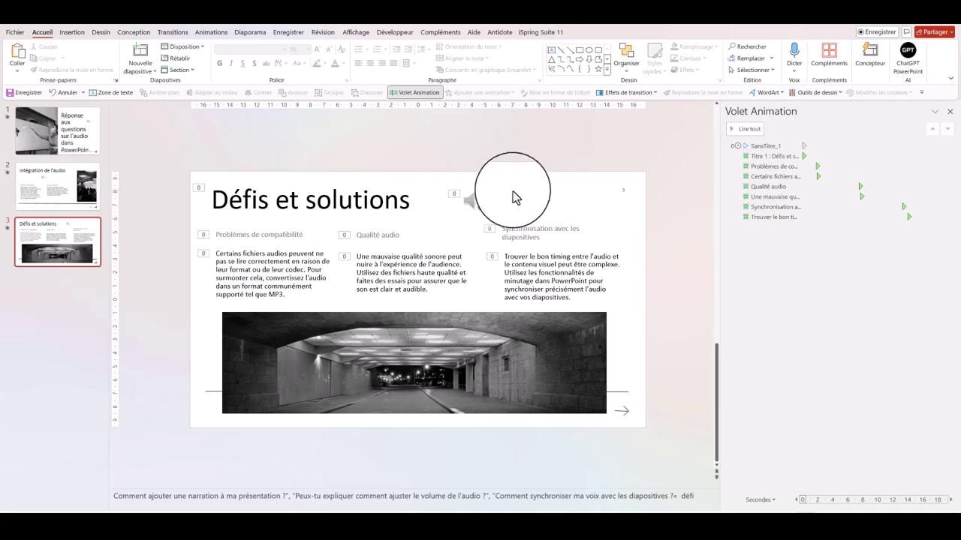
pyautogui.click(475, 201)
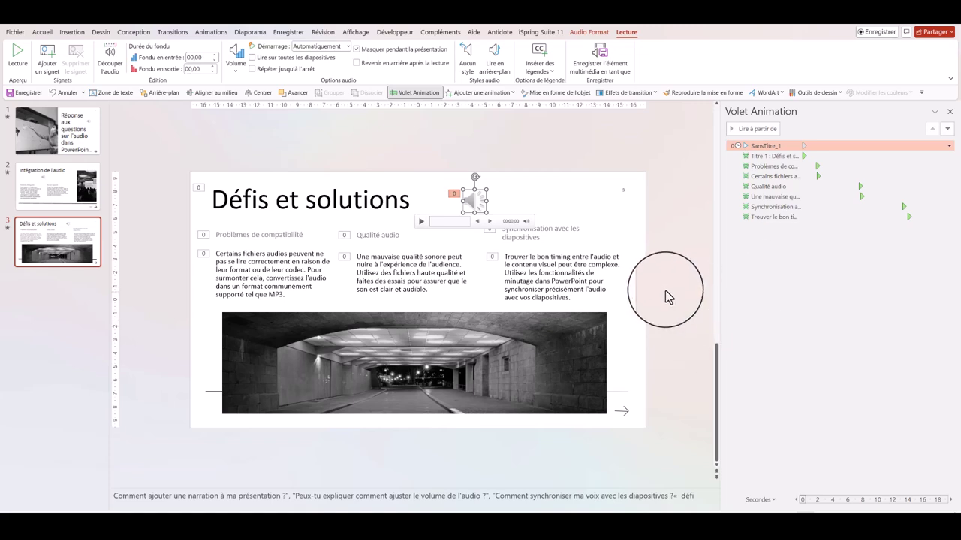
pyautogui.click(748, 132)
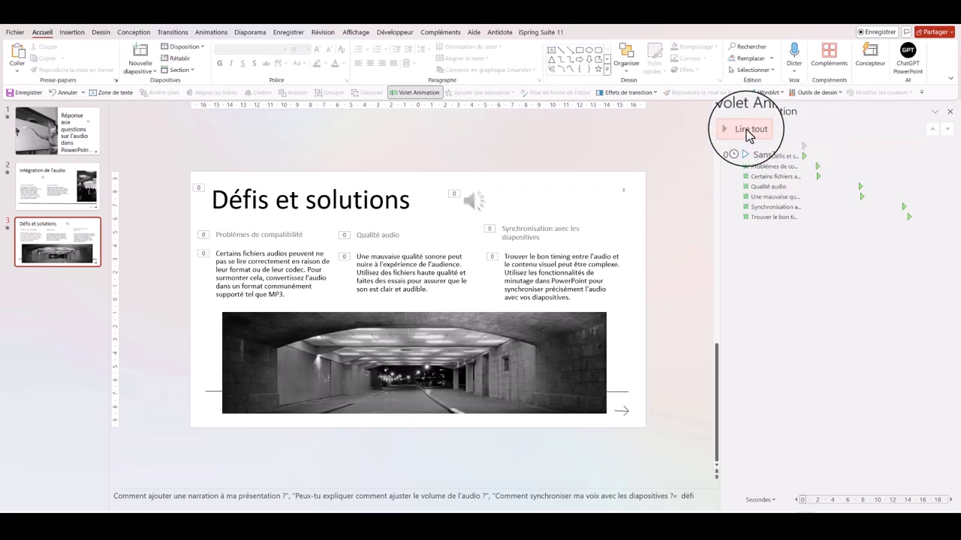
pyautogui.click(749, 131)
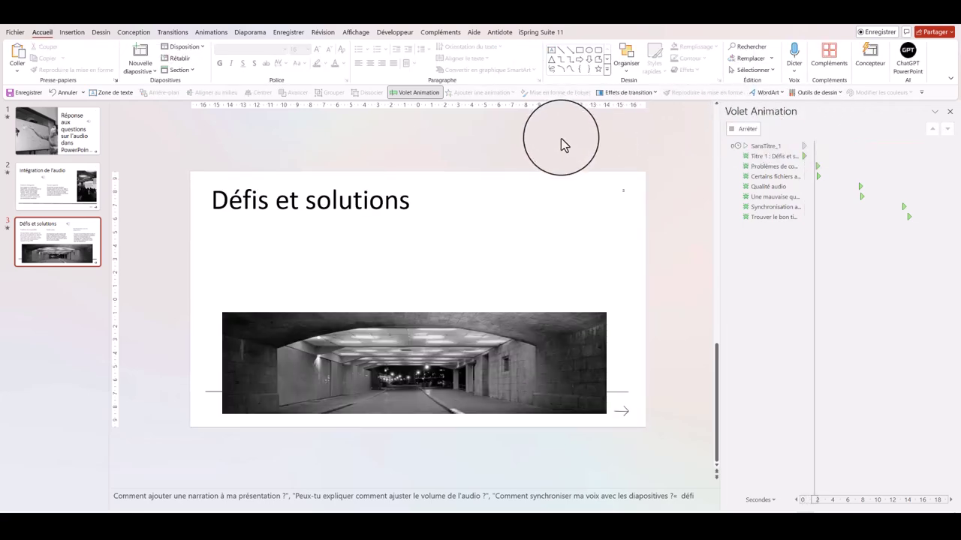